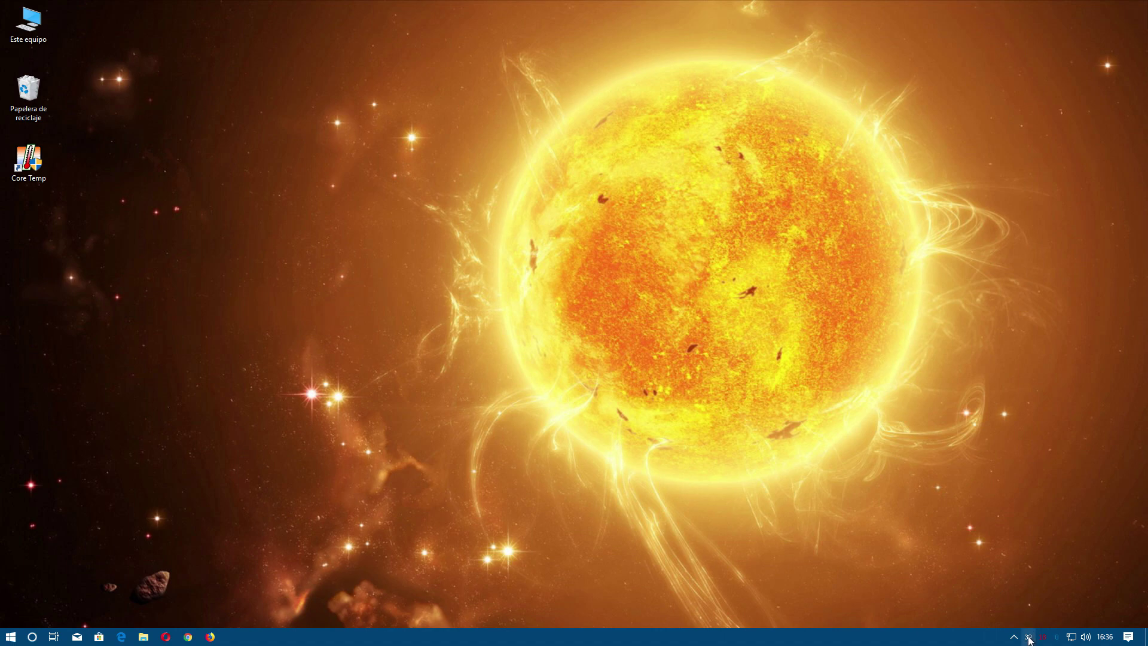
Run the Unigine Valley benchmark with the settings already selected in its launcher.
mouse_move(1029, 639)
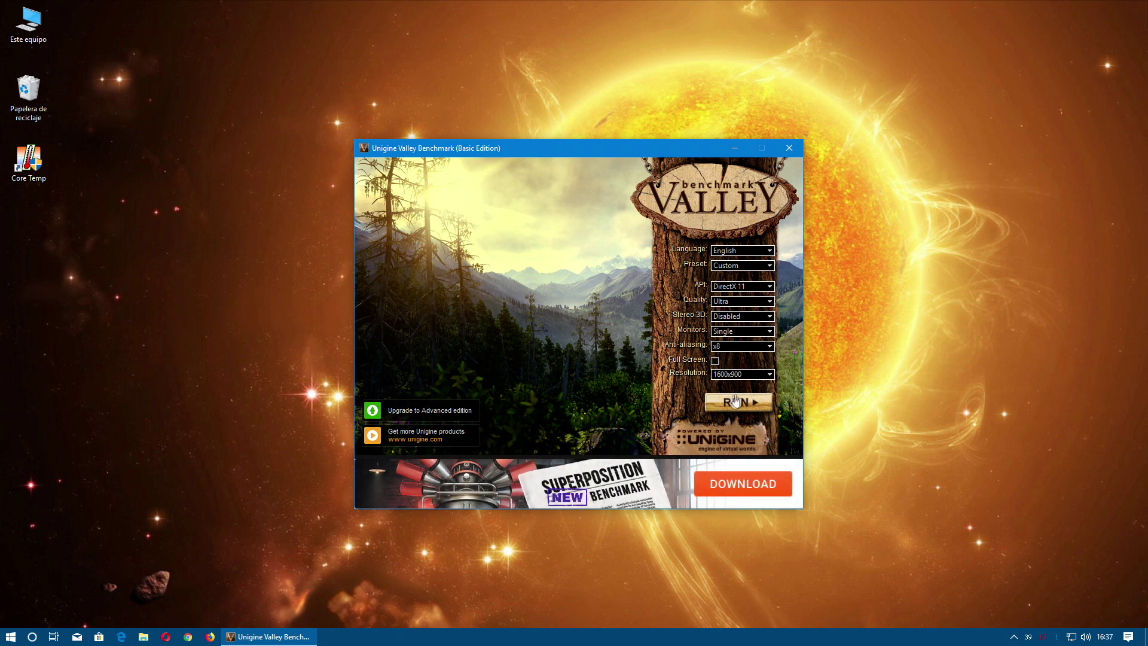
click(737, 403)
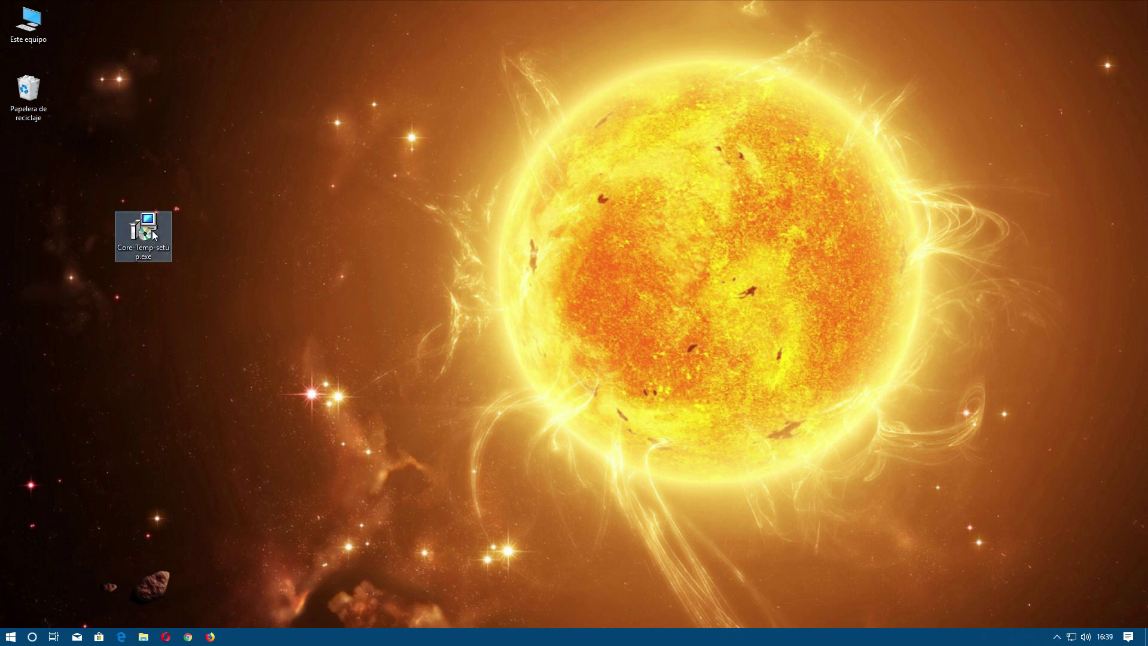
Launch Core-Temp-setup.exe from the desktop, allow it to make changes, and choose English as the setup language.
drag(153, 235, 355, 277)
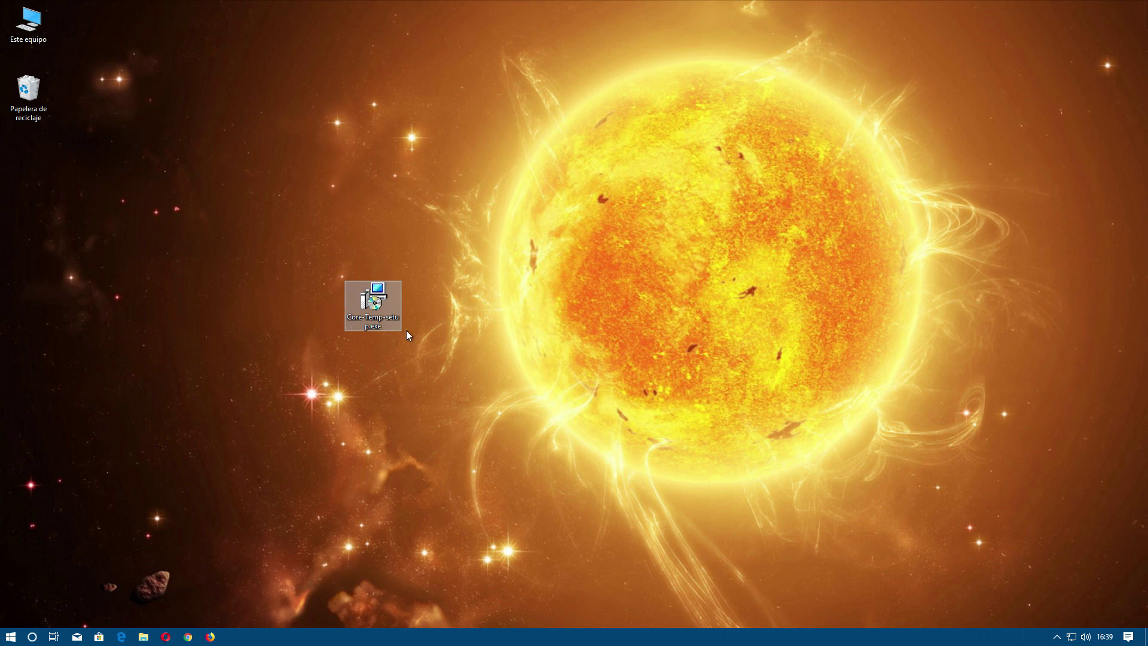
click(368, 307)
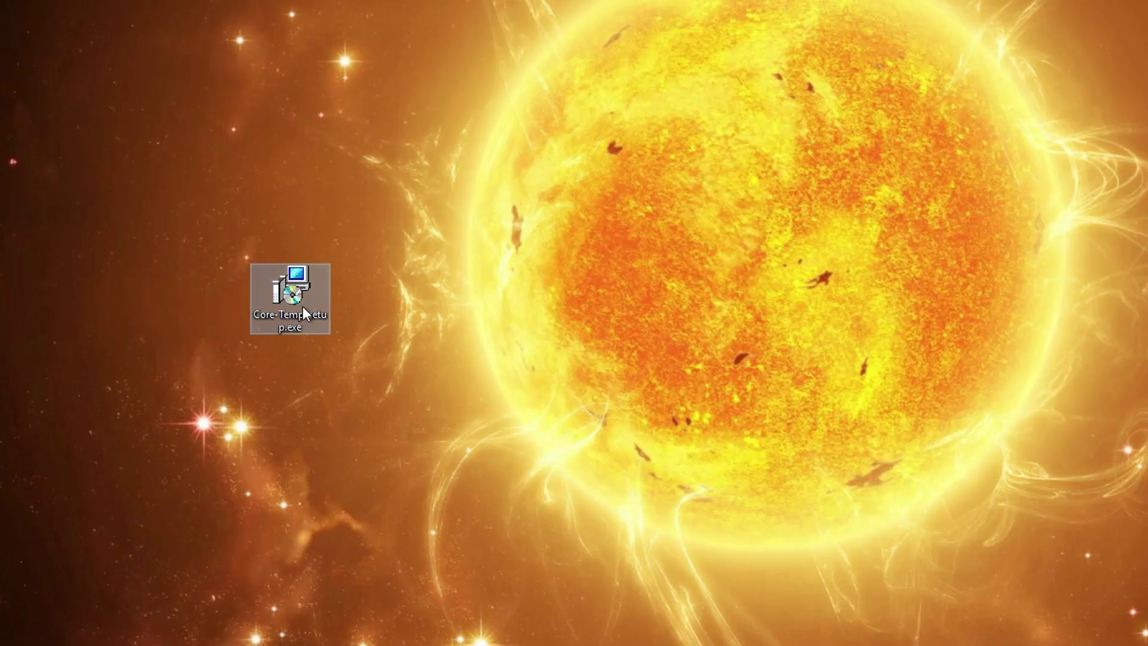
double_click(303, 306)
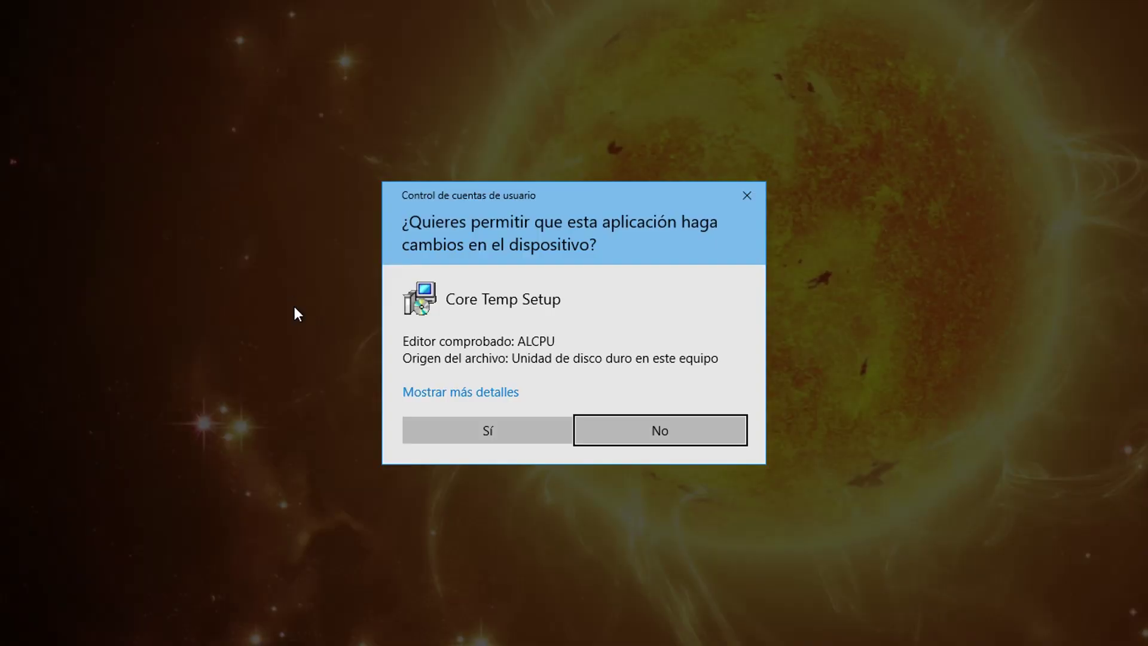
click(514, 431)
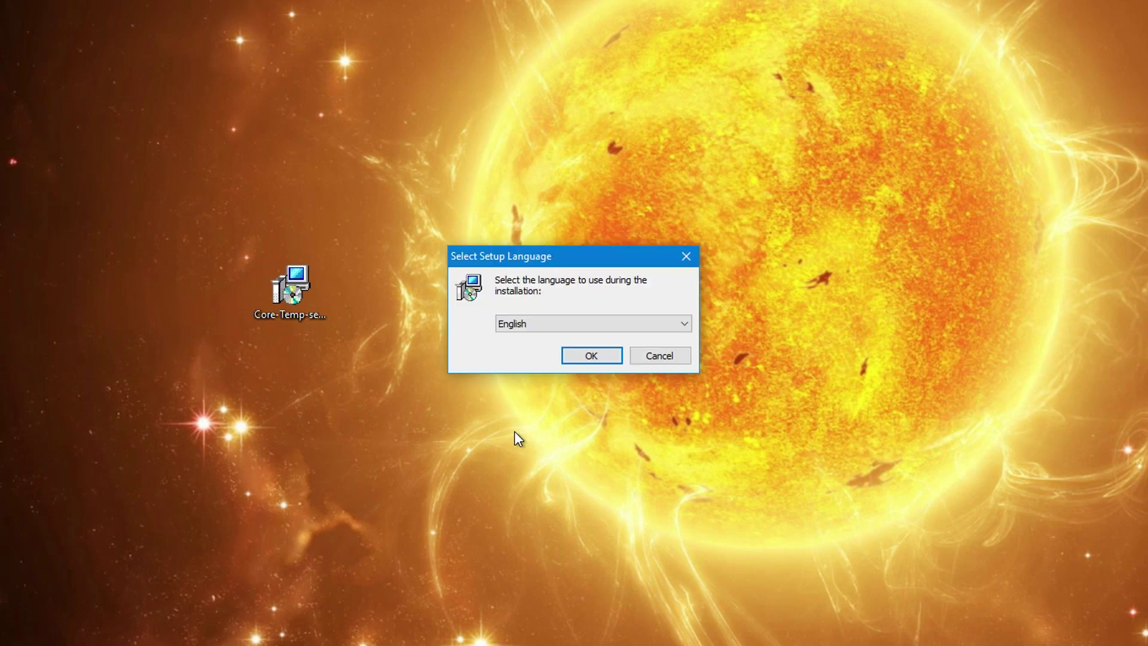
click(551, 327)
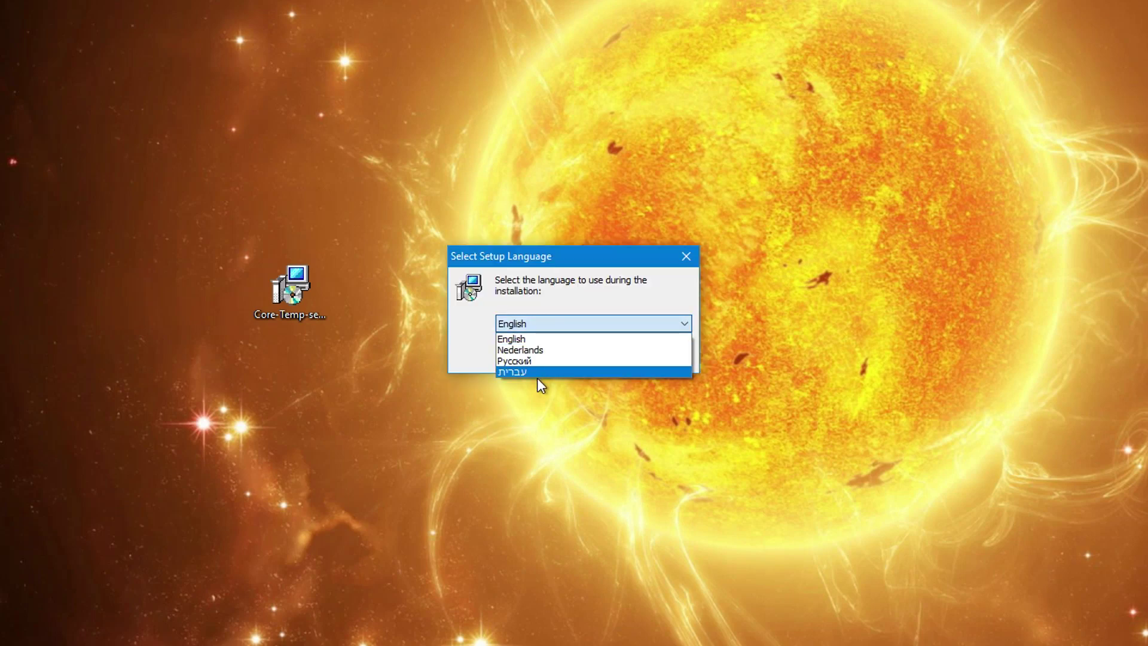
click(537, 339)
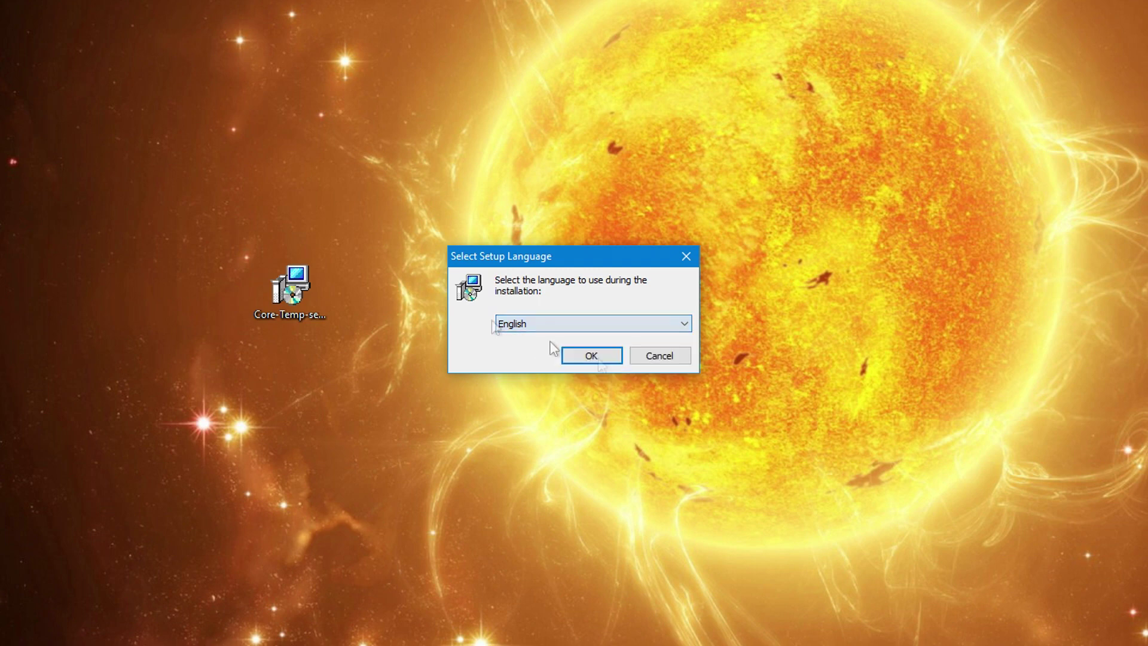
click(581, 356)
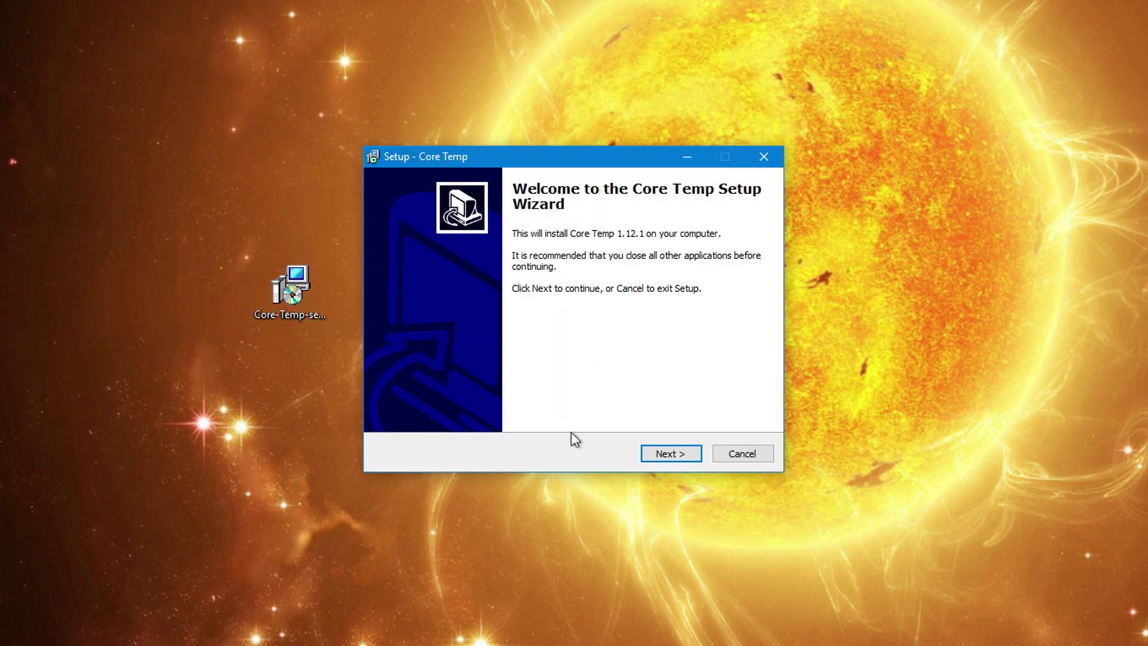
Accept the Core Temp license agreement and keep the default installation folder C:\Program Files\Core Temp.
click(669, 458)
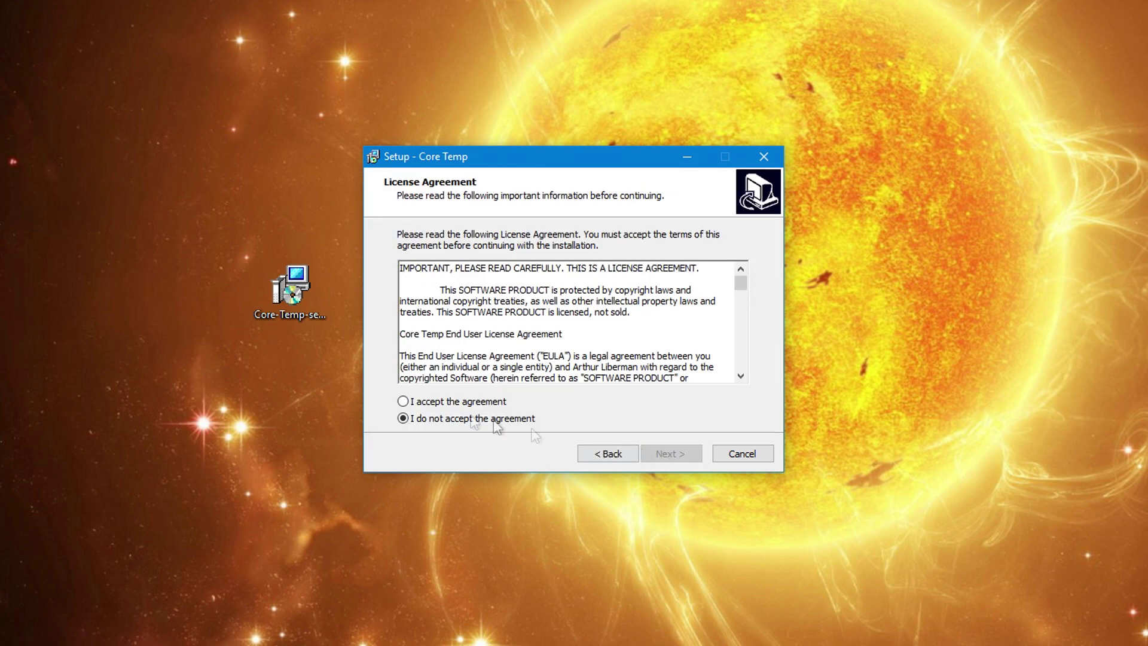
click(425, 405)
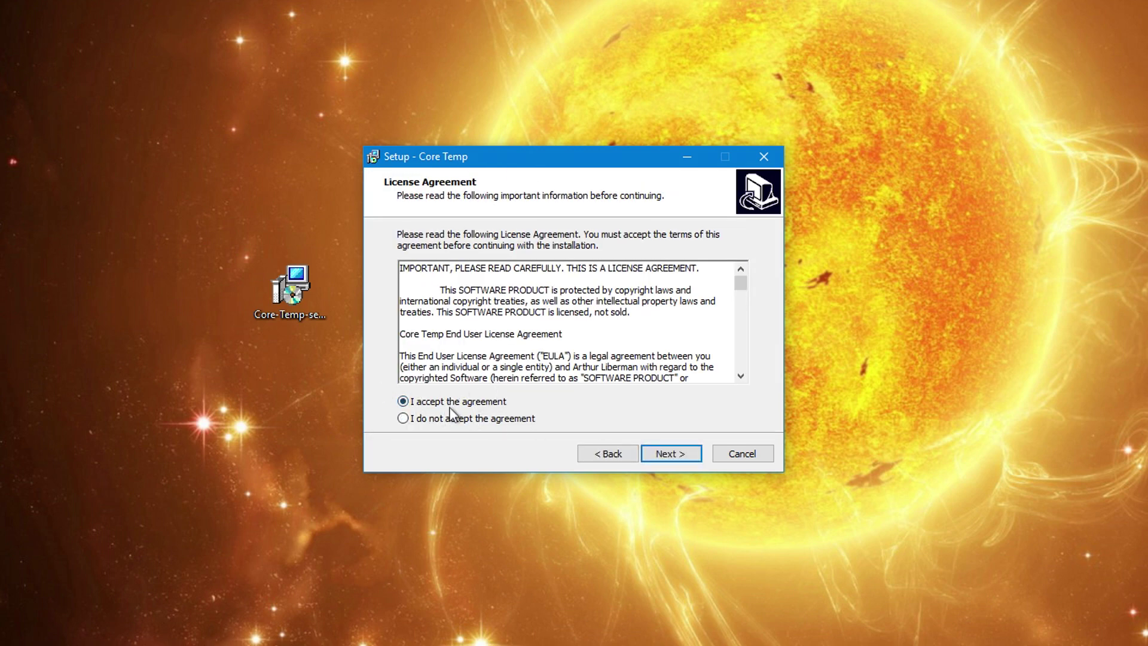
click(660, 455)
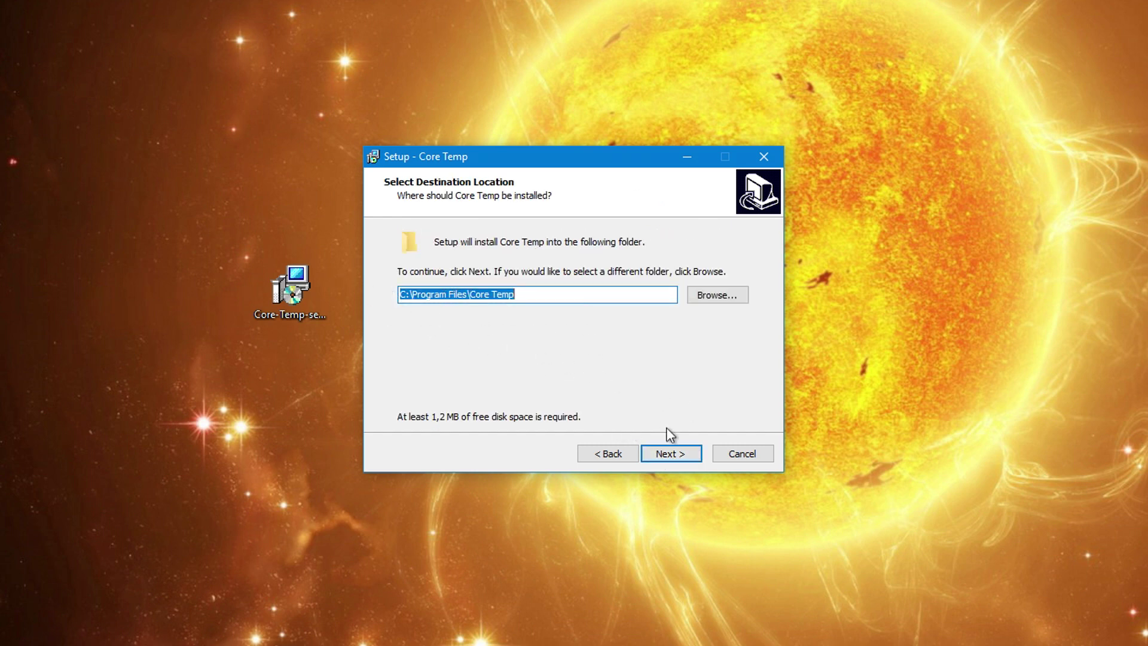
click(672, 455)
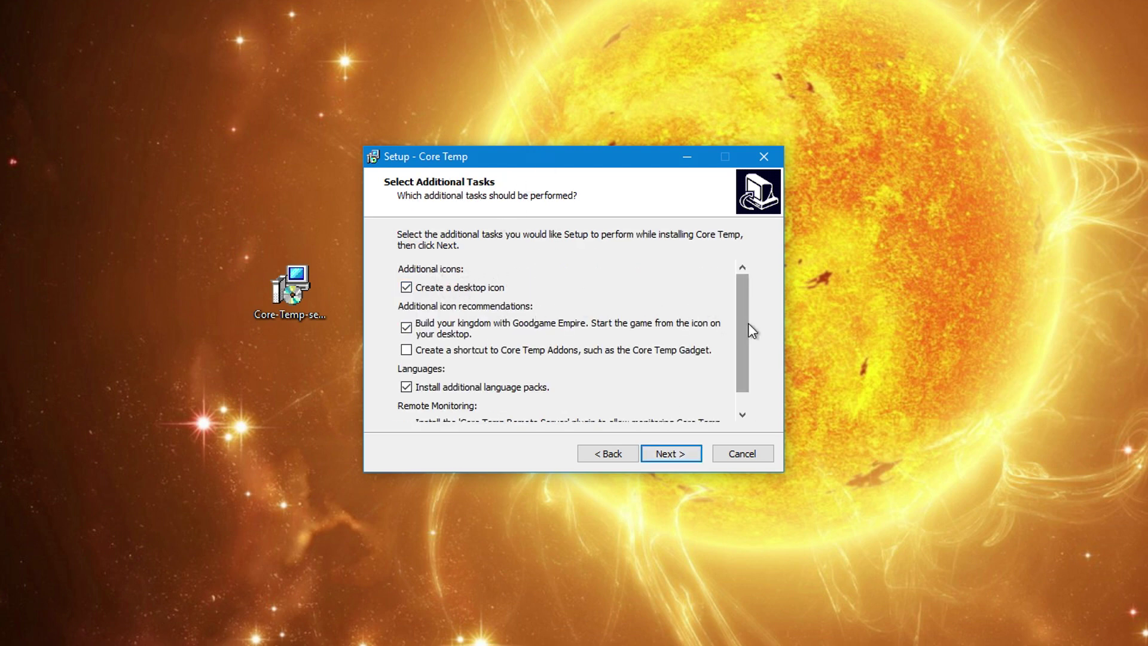
Deselect the Goodgame Empire icon, install Core Temp, and finish setup without opening the Readme or launching the program.
mouse_move(743, 315)
mouse_down()
mouse_move(741, 350)
mouse_move(741, 312)
mouse_up()
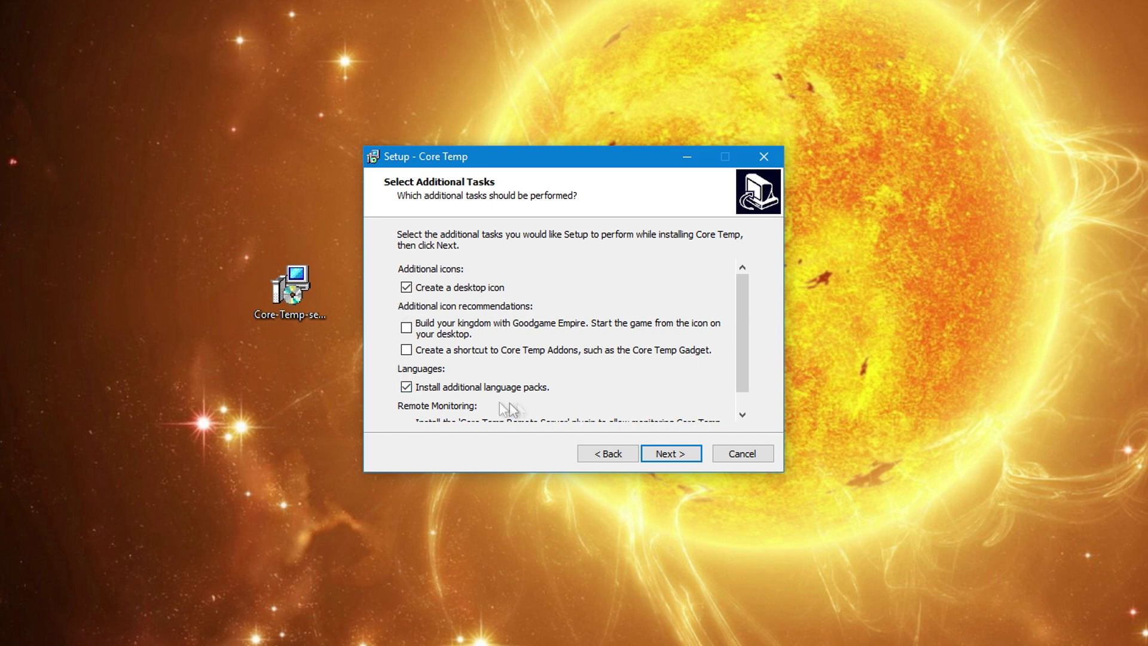
drag(740, 347, 746, 354)
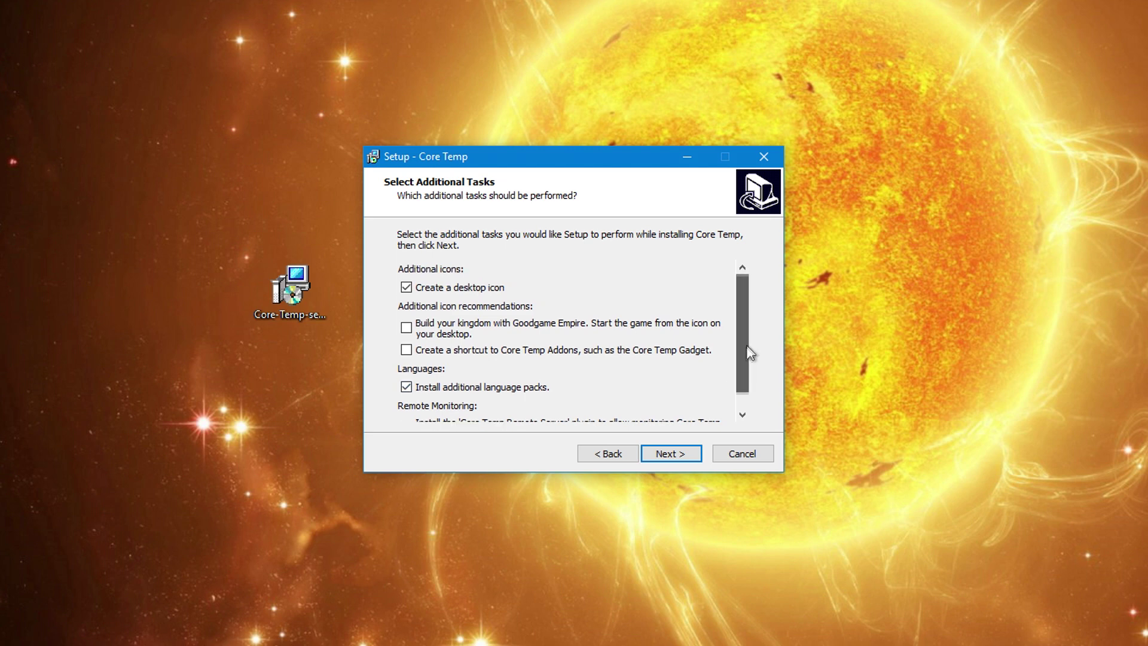
click(662, 460)
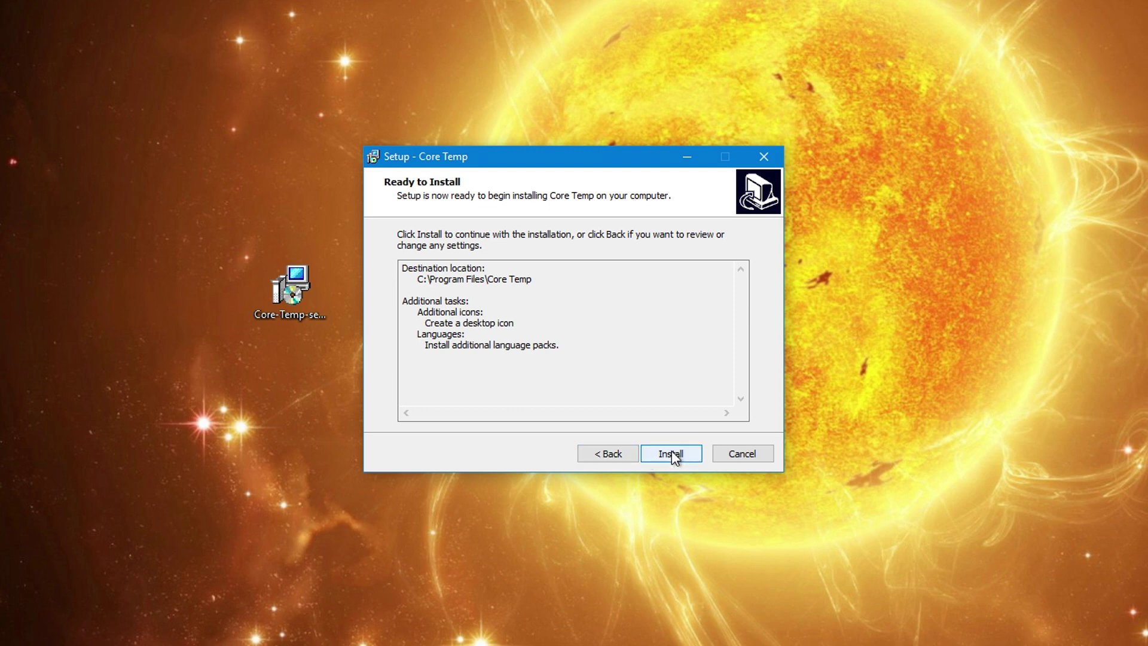
click(673, 455)
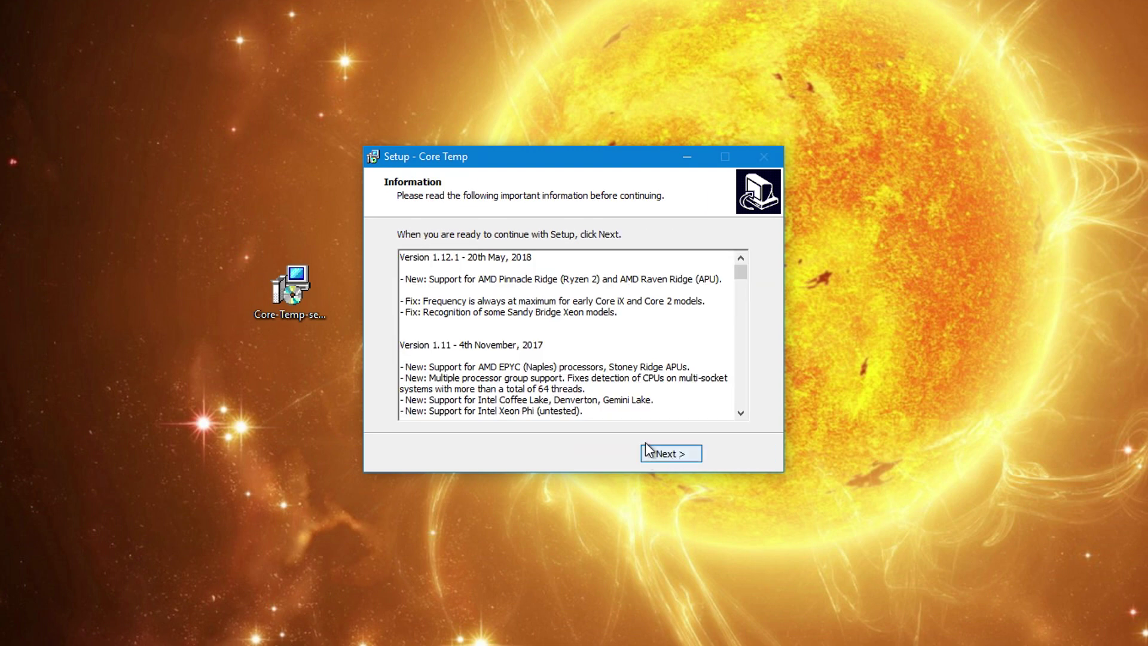
click(668, 455)
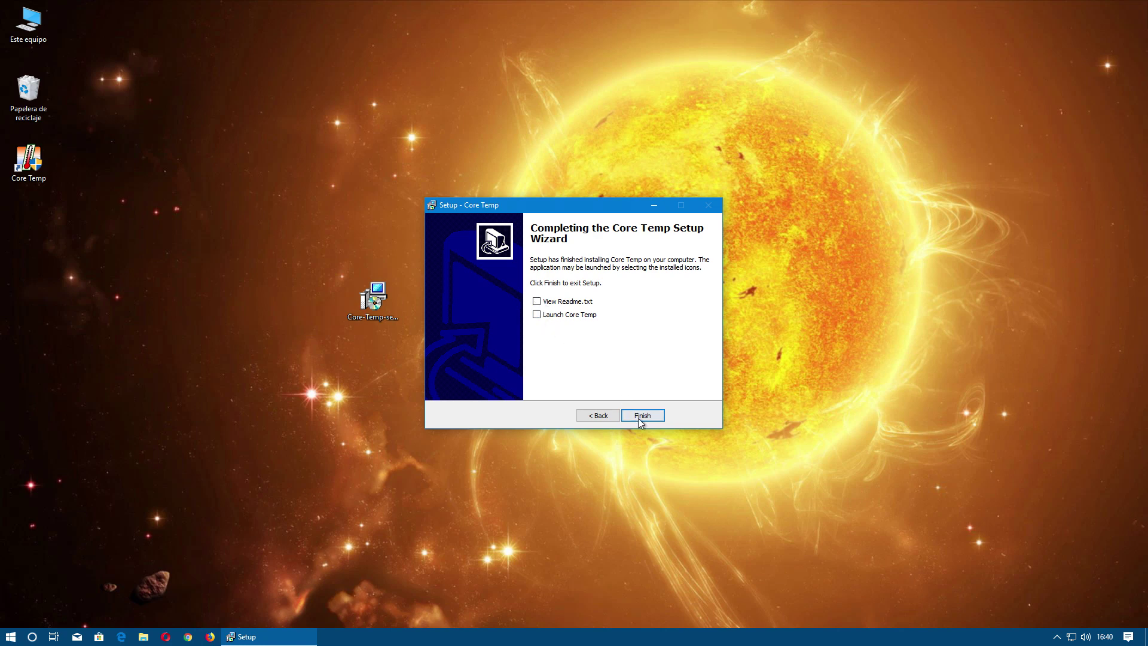
click(639, 417)
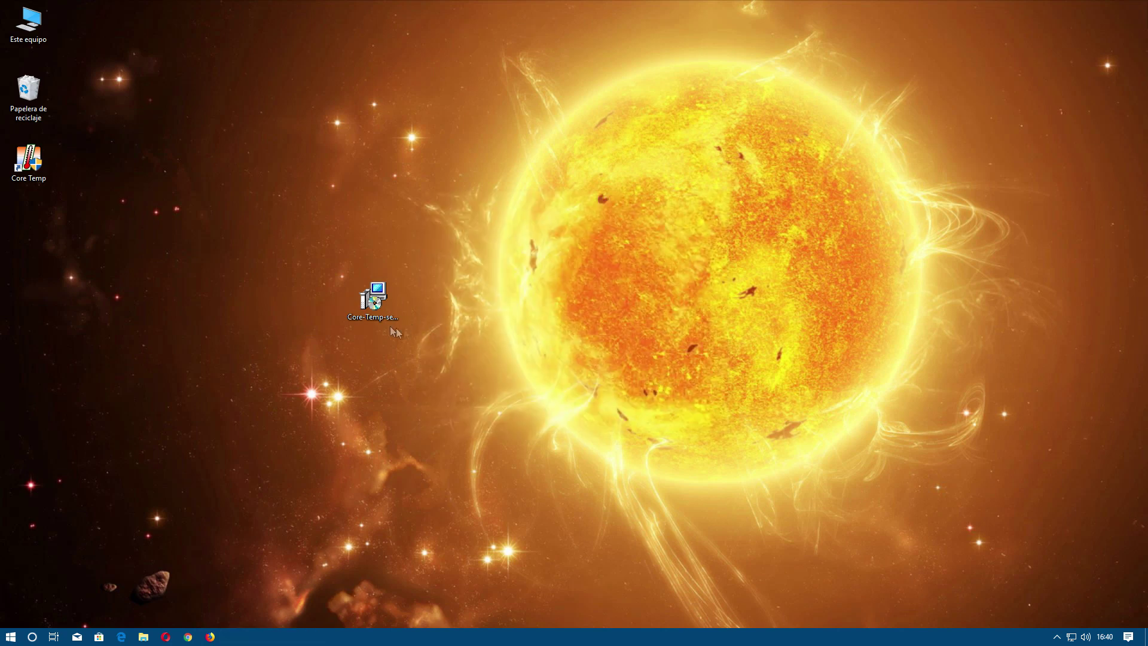
Send the Core Temp installer to the Recycle Bin and move the Core Temp shortcut to the installer's former spot.
drag(410, 306, 37, 120)
click(622, 368)
drag(27, 159, 352, 309)
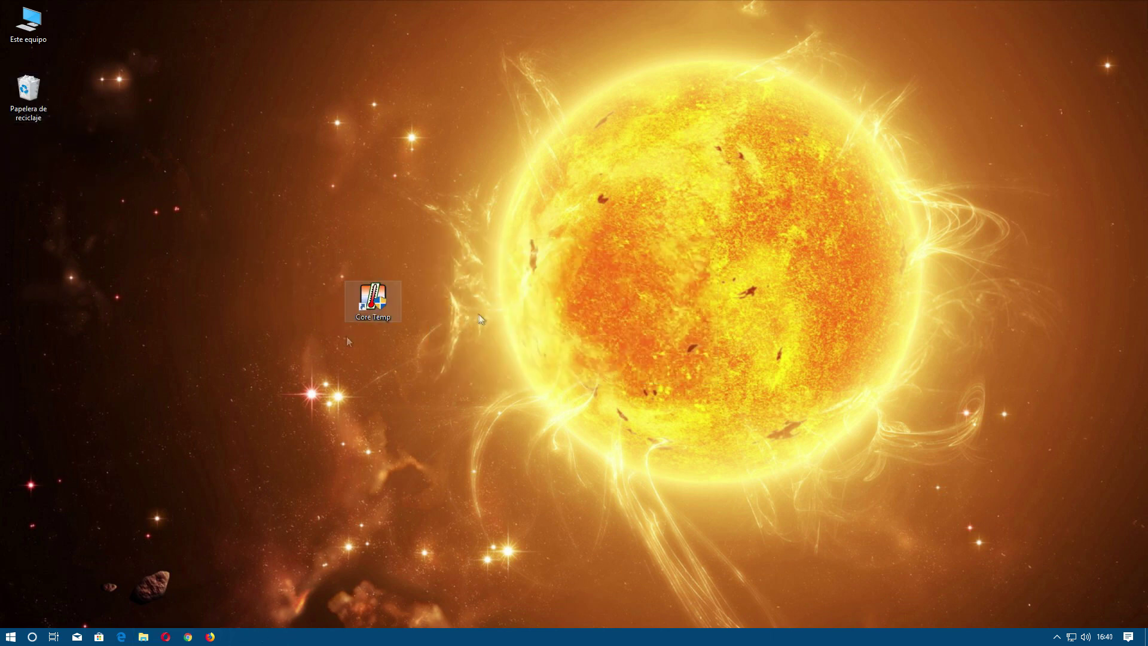
Launch Core Temp from its desktop shortcut, allow it to make changes, and move its window just above the notification area.
double_click(370, 303)
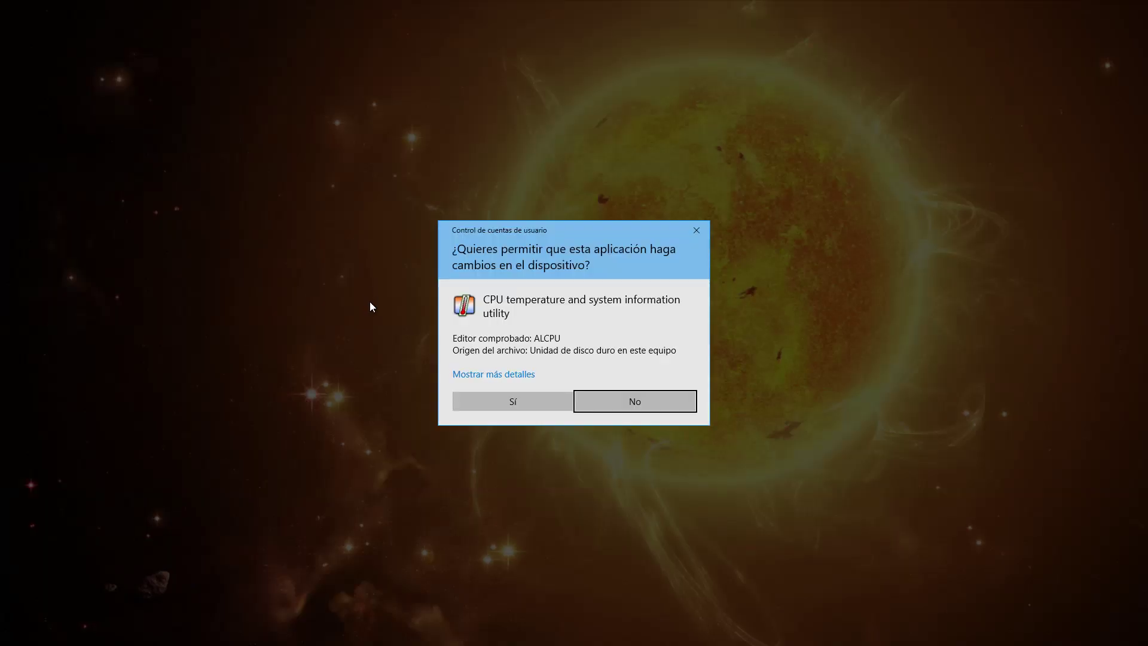
click(509, 407)
drag(79, 7, 996, 378)
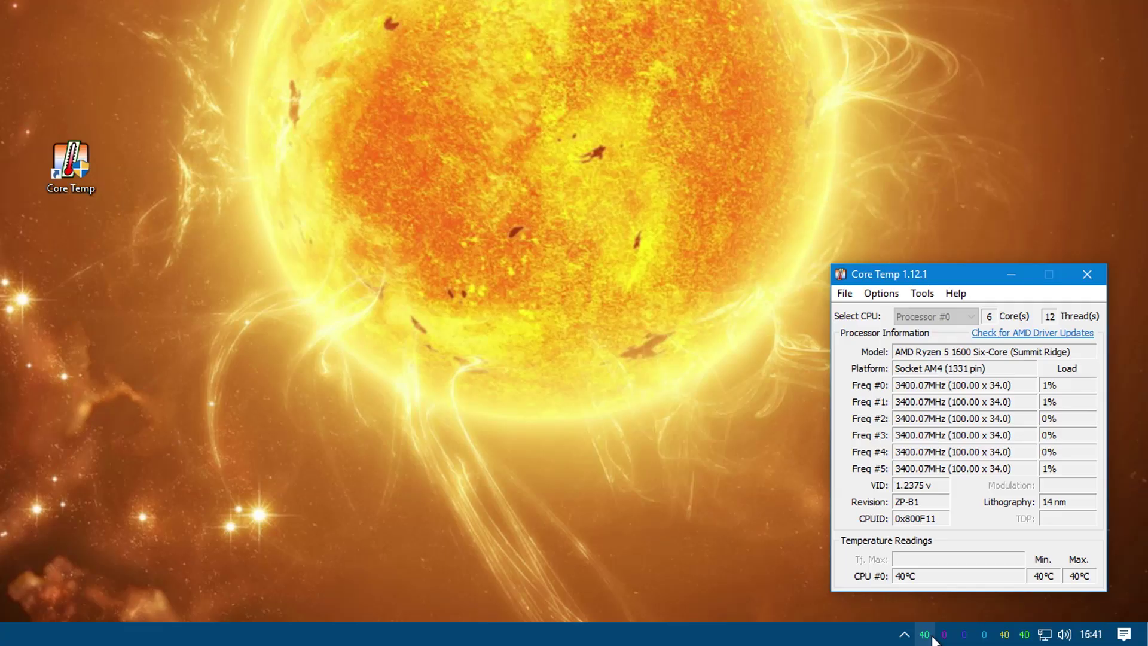
Minimize the Core Temp window and restore it from its notification area readings.
mouse_move(999, 640)
click(1007, 273)
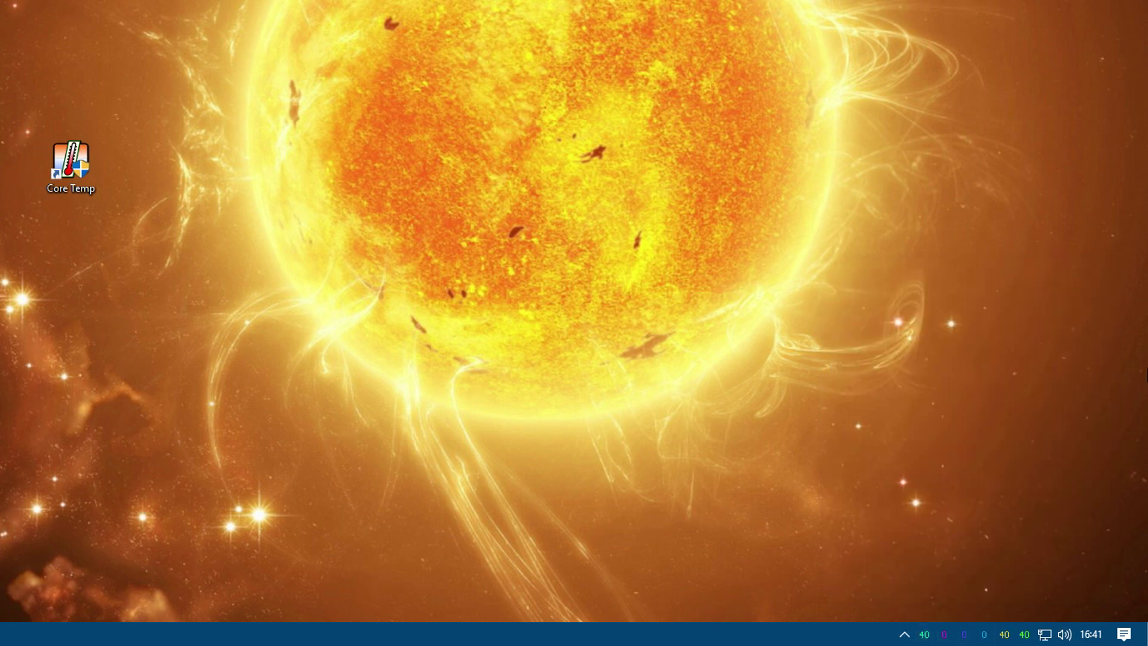
click(979, 638)
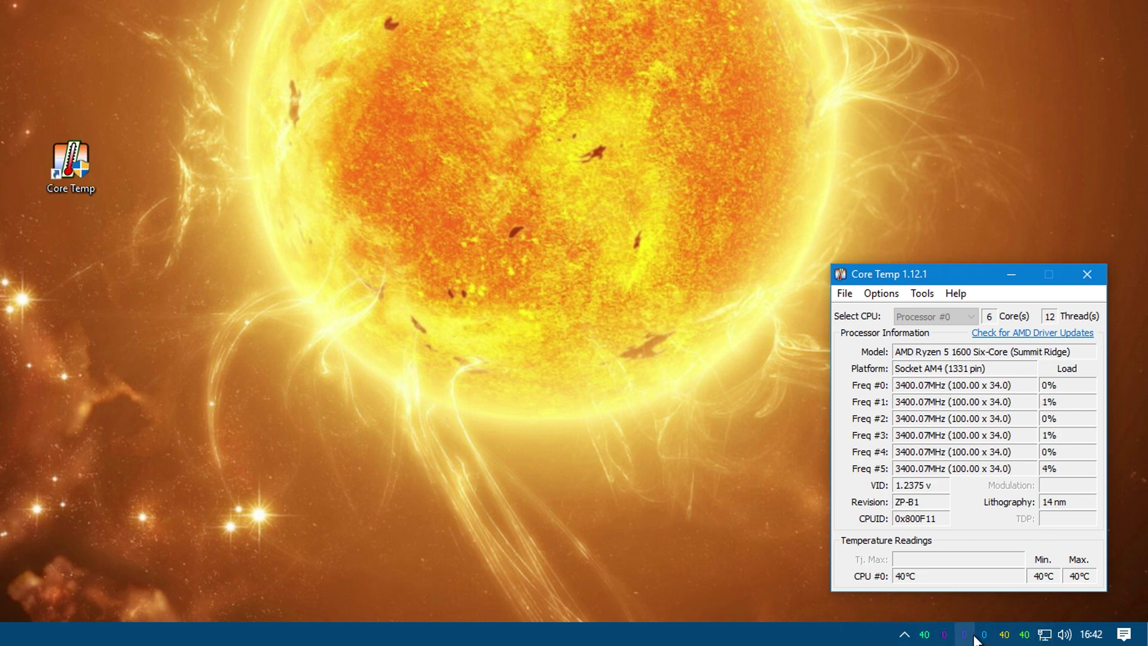
Set Core Temp's interface language to Español in its settings.
click(881, 295)
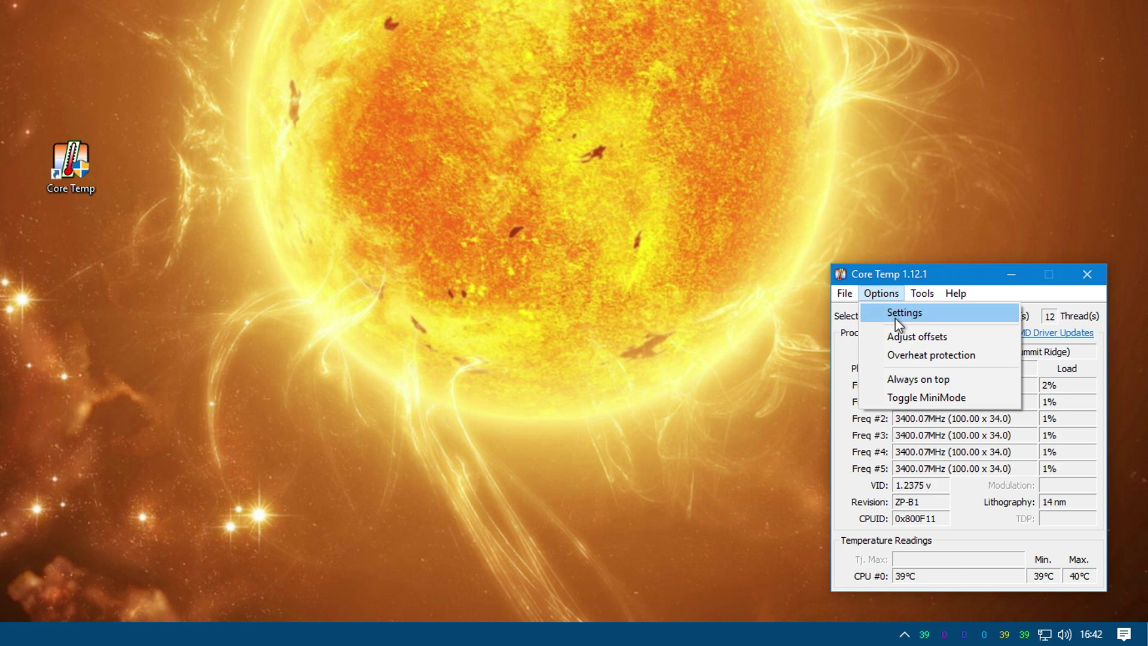
click(895, 314)
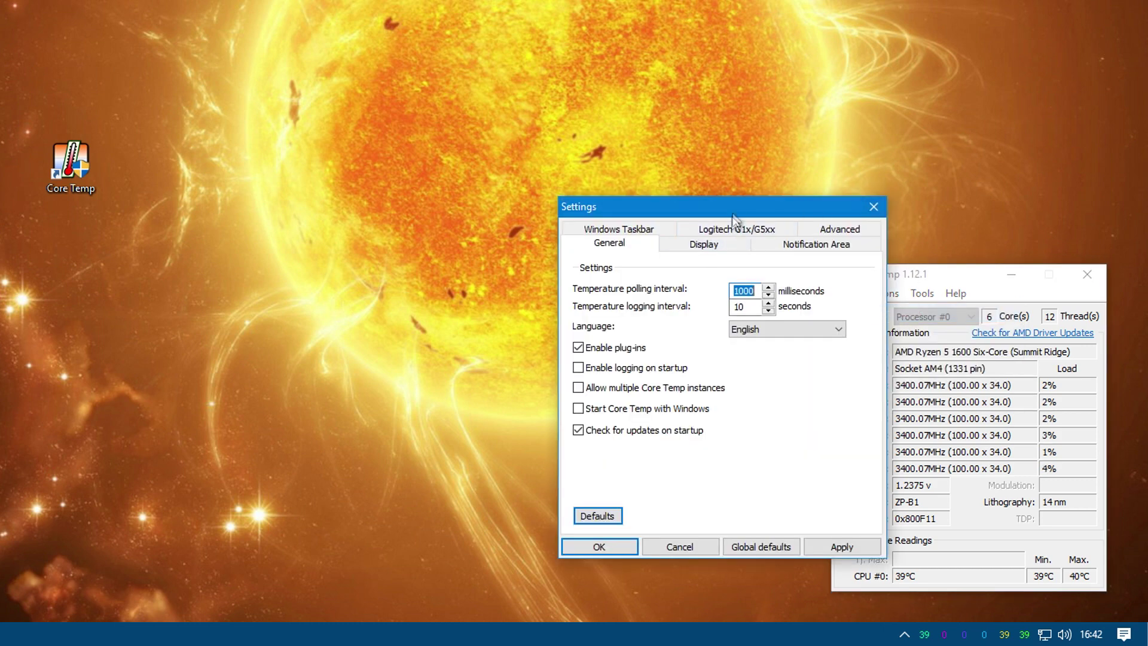
click(745, 328)
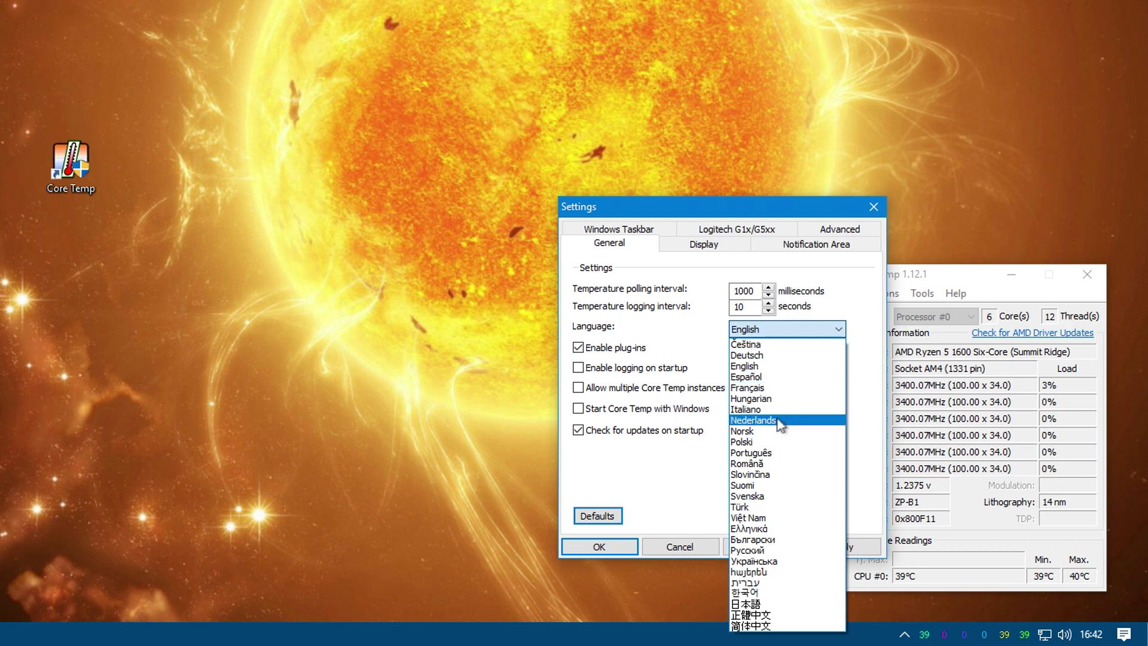
click(758, 377)
click(830, 548)
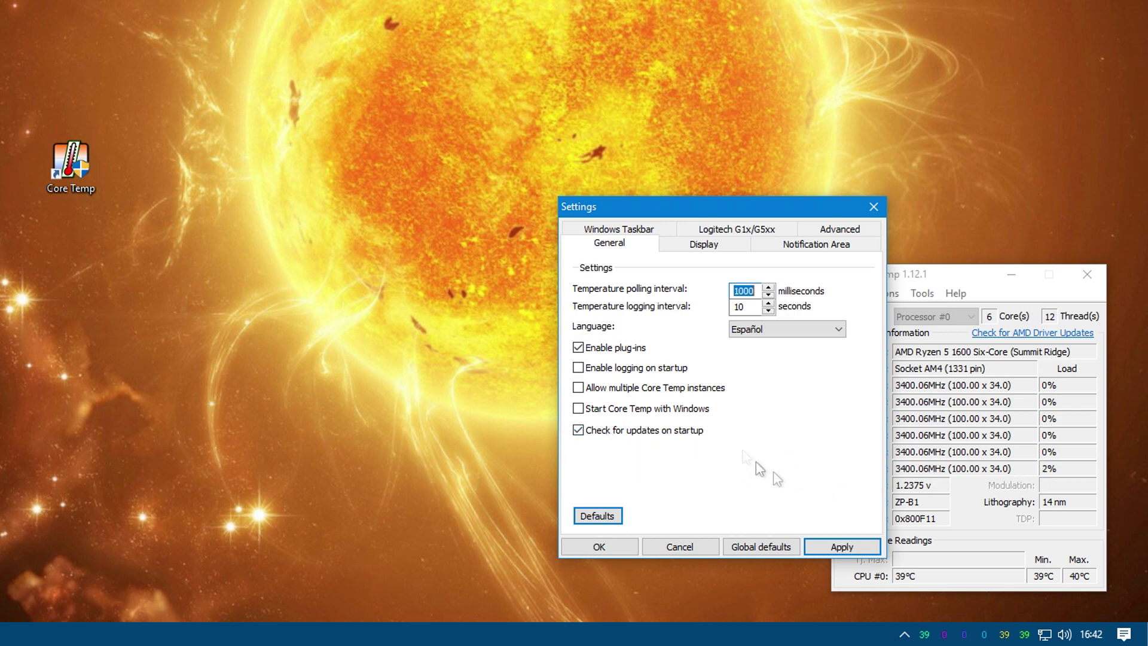
Disable checking for updates on startup and apply the general settings.
click(579, 430)
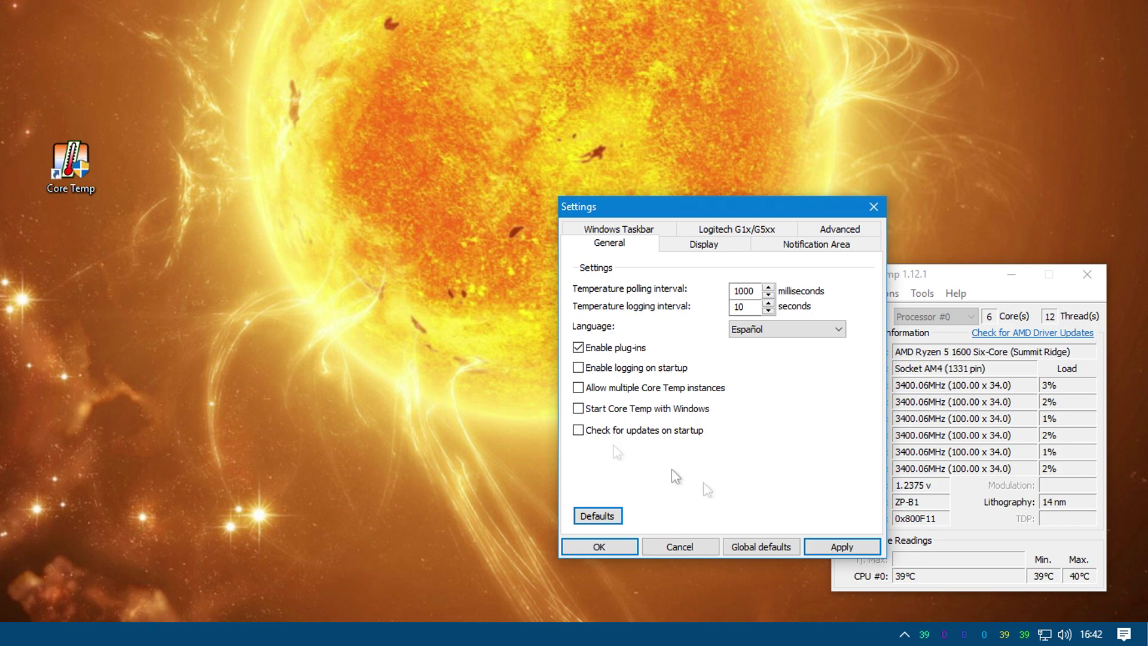
click(837, 546)
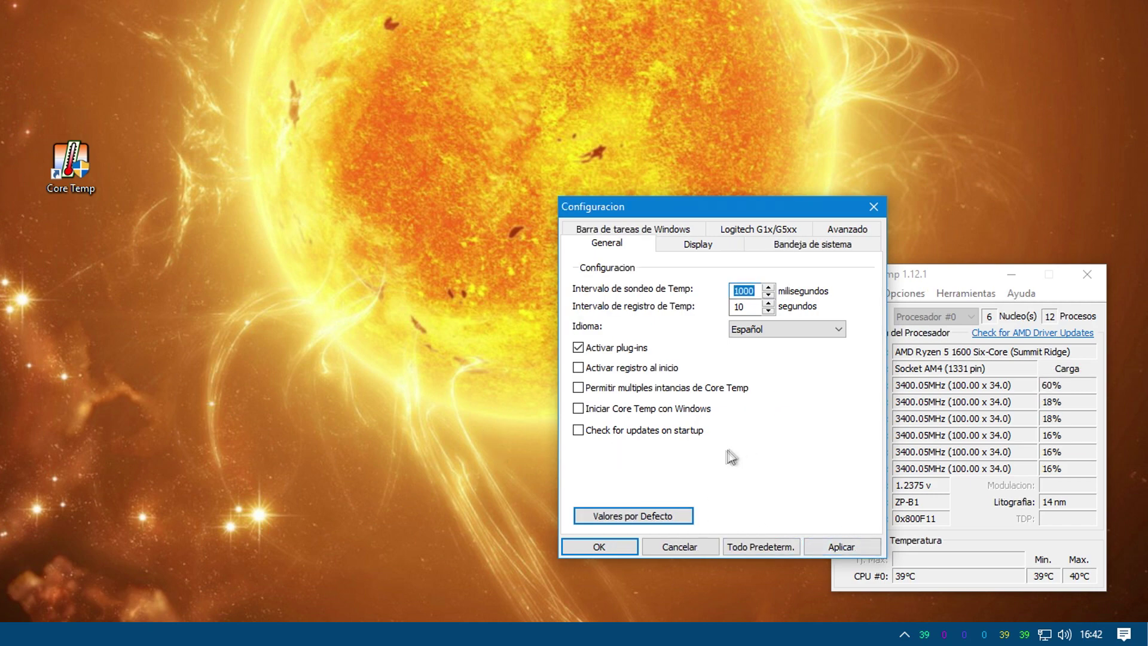
click(840, 545)
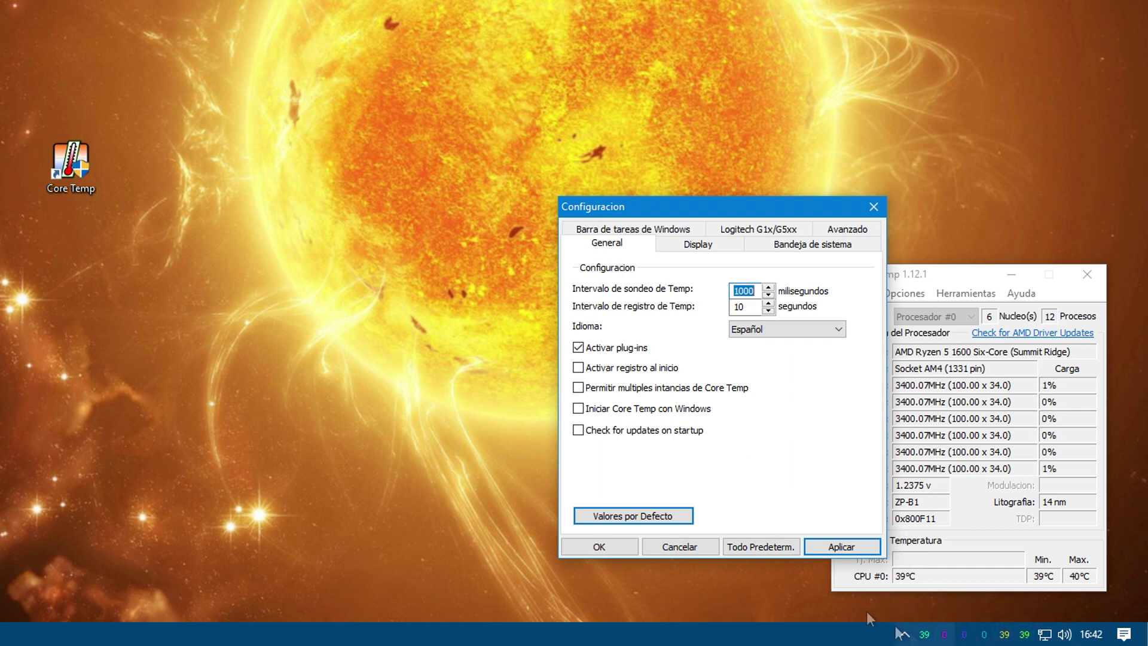
Review the display settings and set the system tray icons to show only the highest temperature per processor.
click(698, 246)
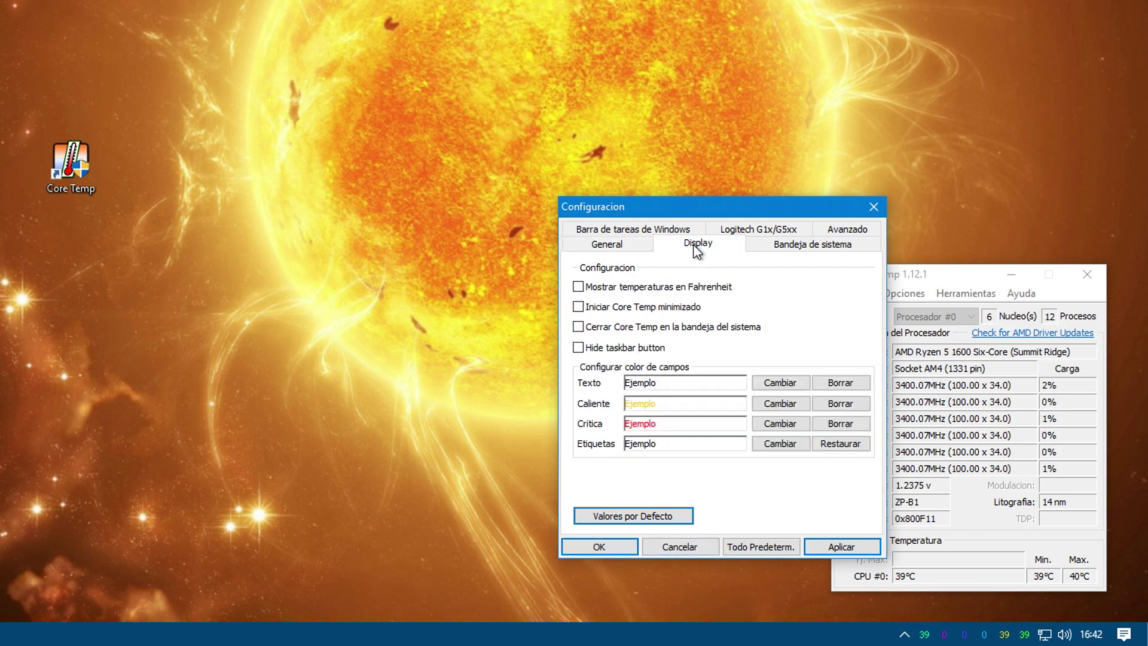
click(762, 241)
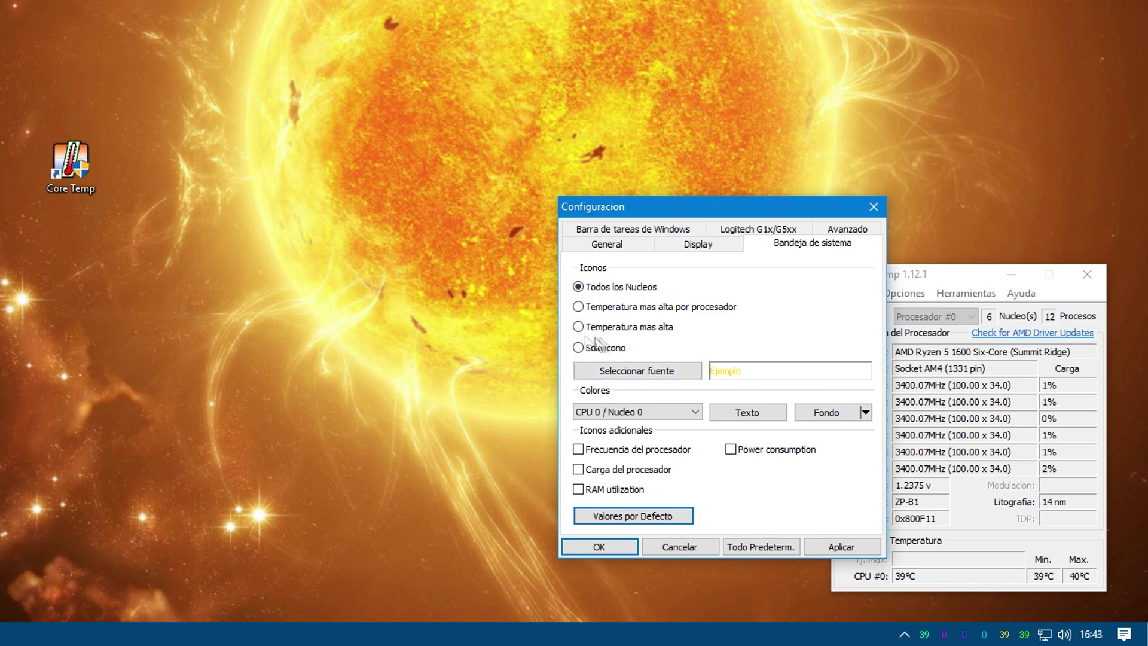
click(578, 306)
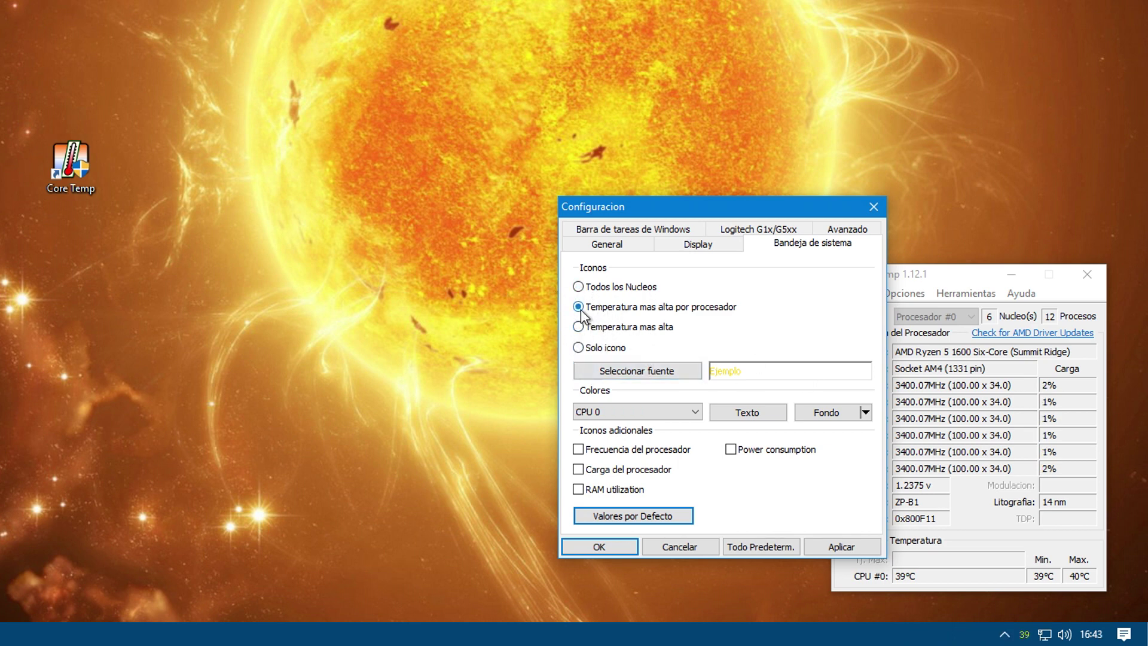
mouse_move(1026, 638)
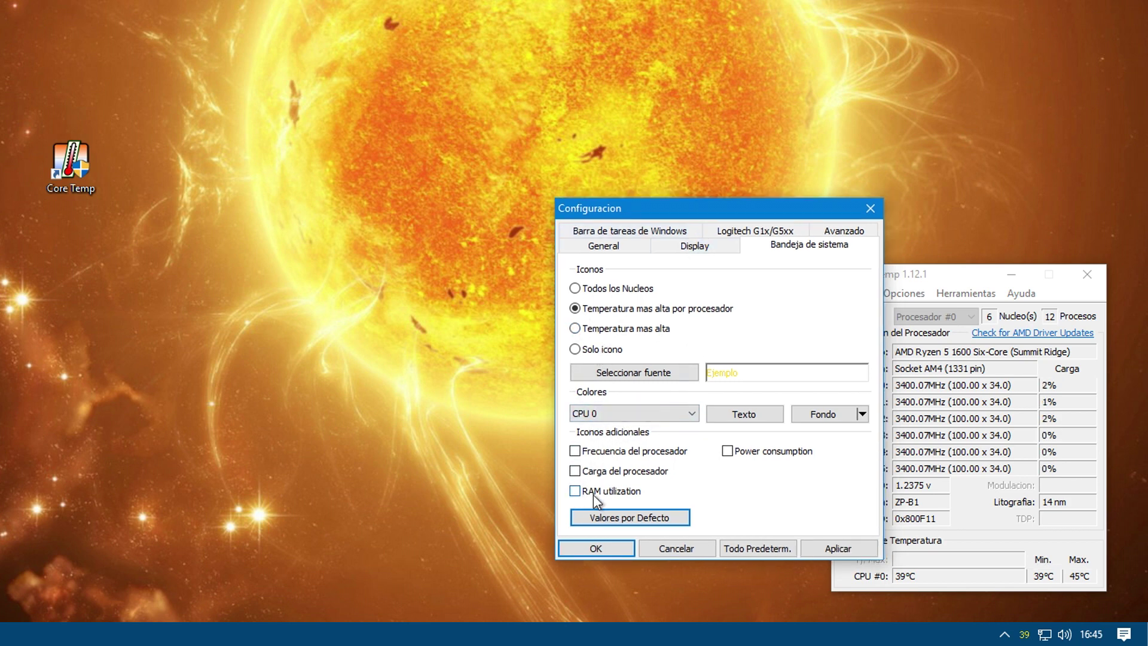
Enable the RAM utilization icon in the system tray settings and set its text color to red.
click(575, 491)
mouse_move(1005, 635)
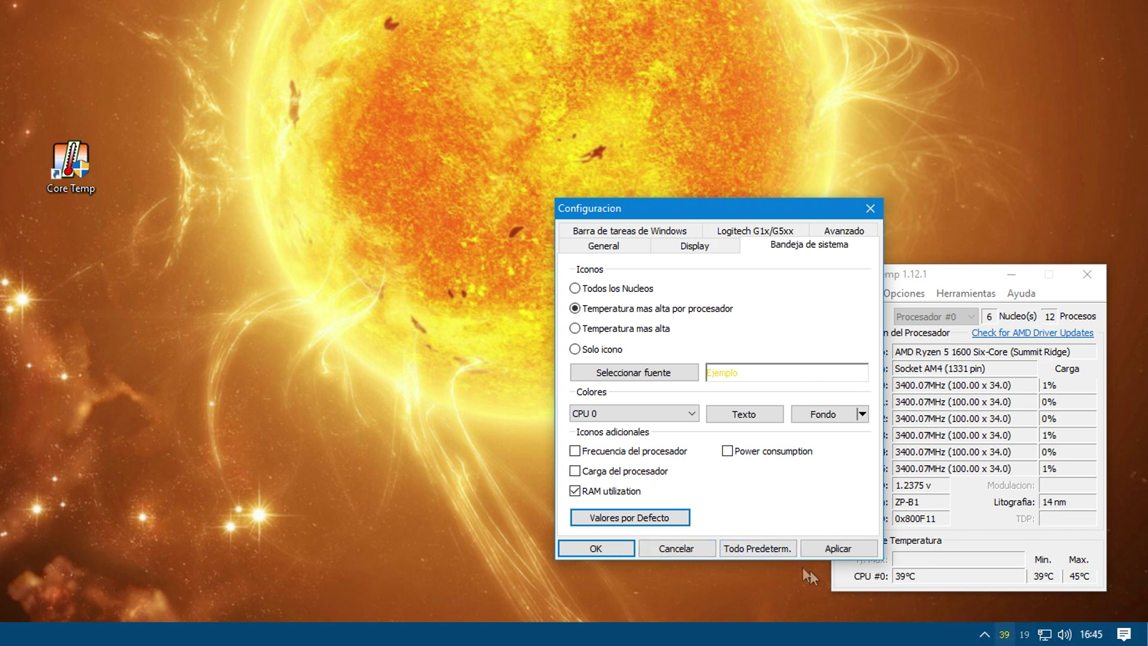
click(632, 414)
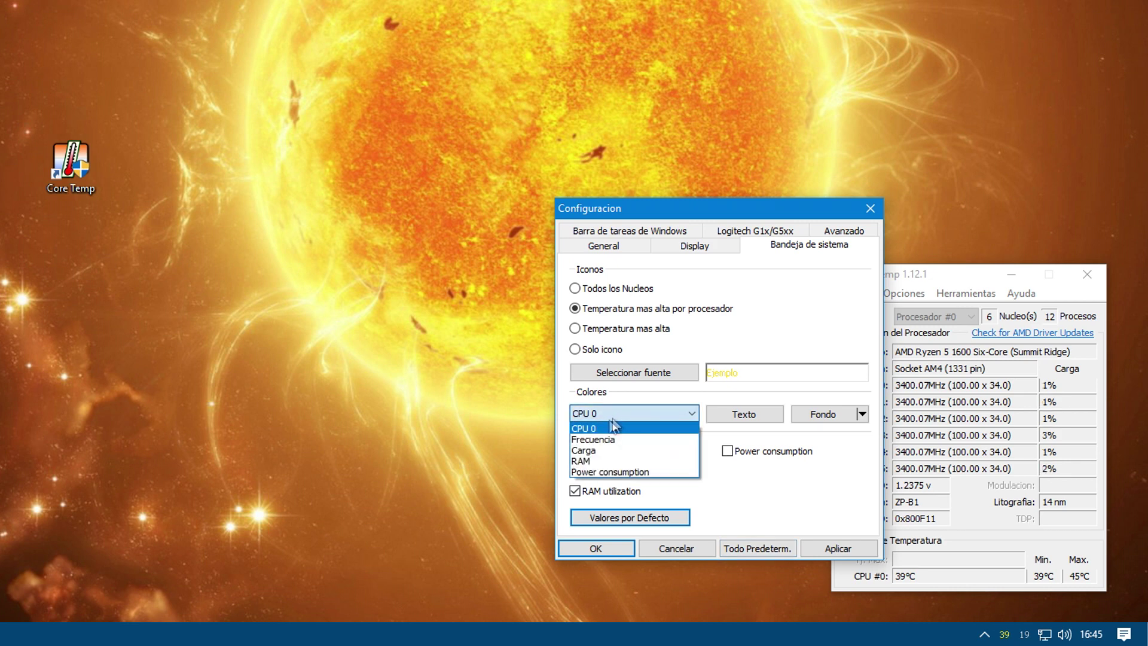
click(596, 461)
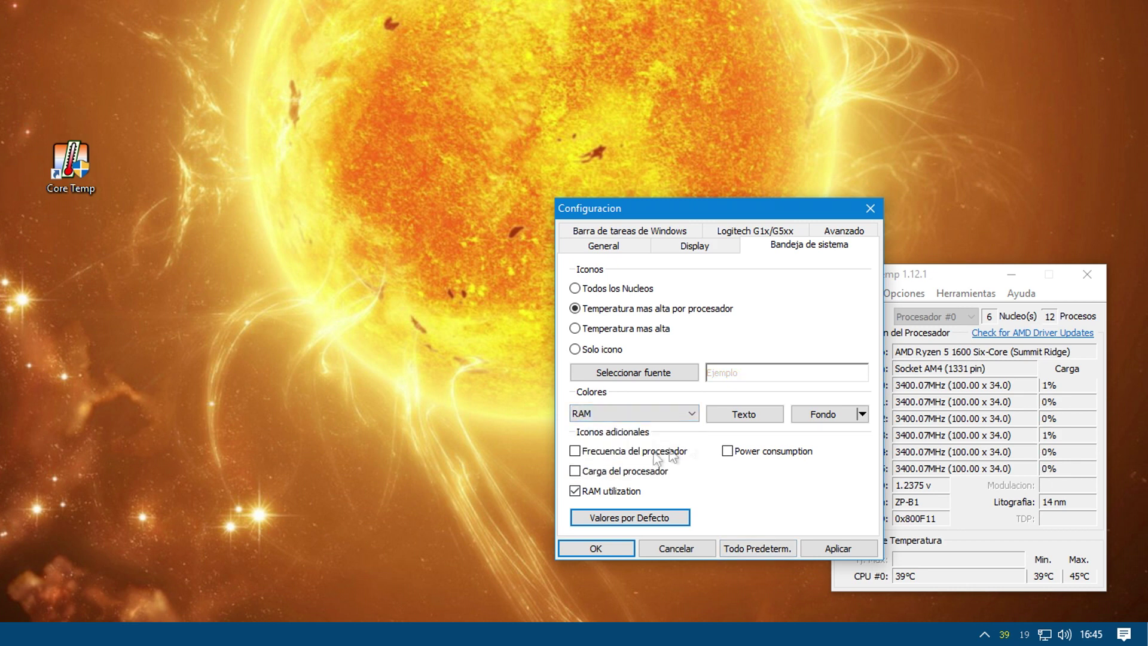
click(743, 416)
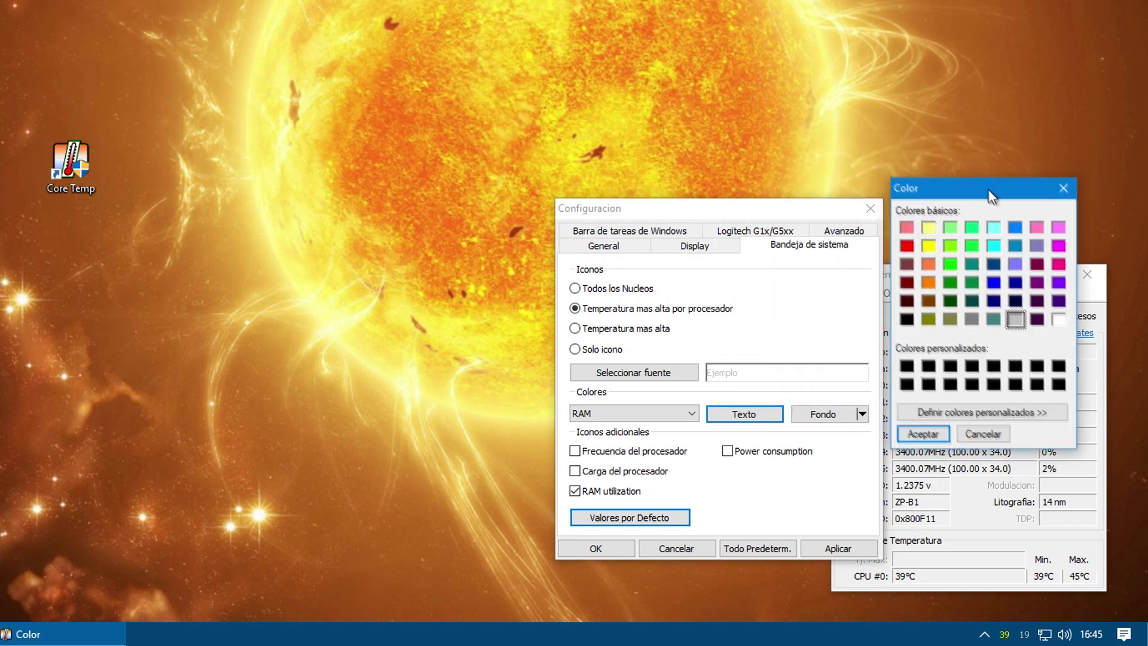
click(909, 248)
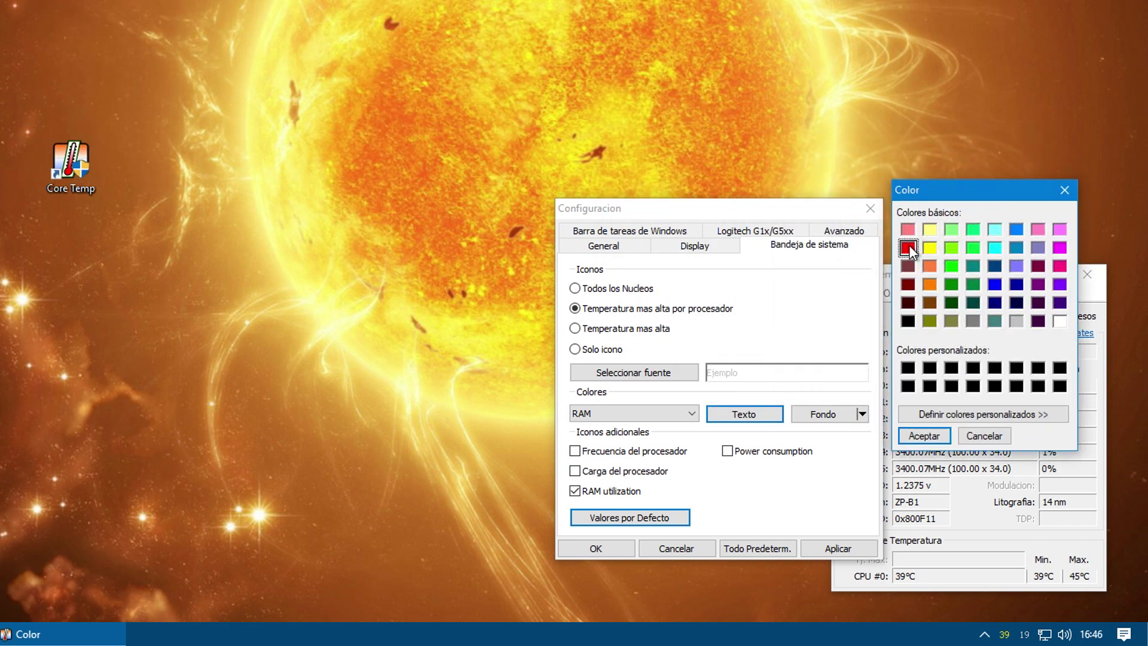
click(926, 436)
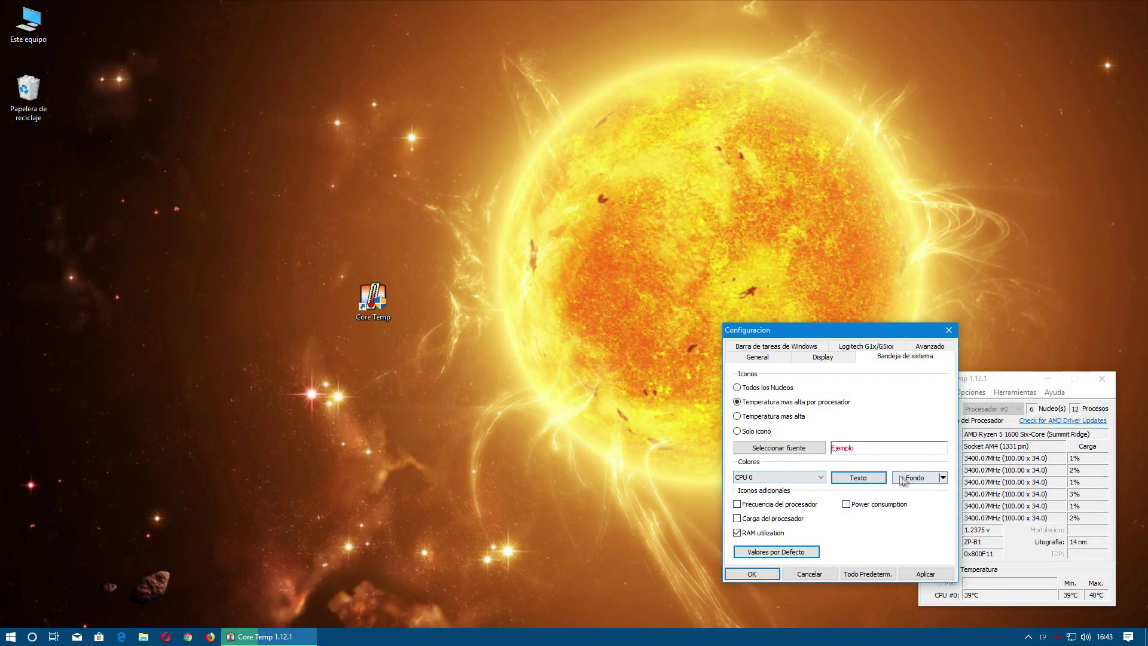
Try a black background for the tray icon readings and open the background options.
click(905, 479)
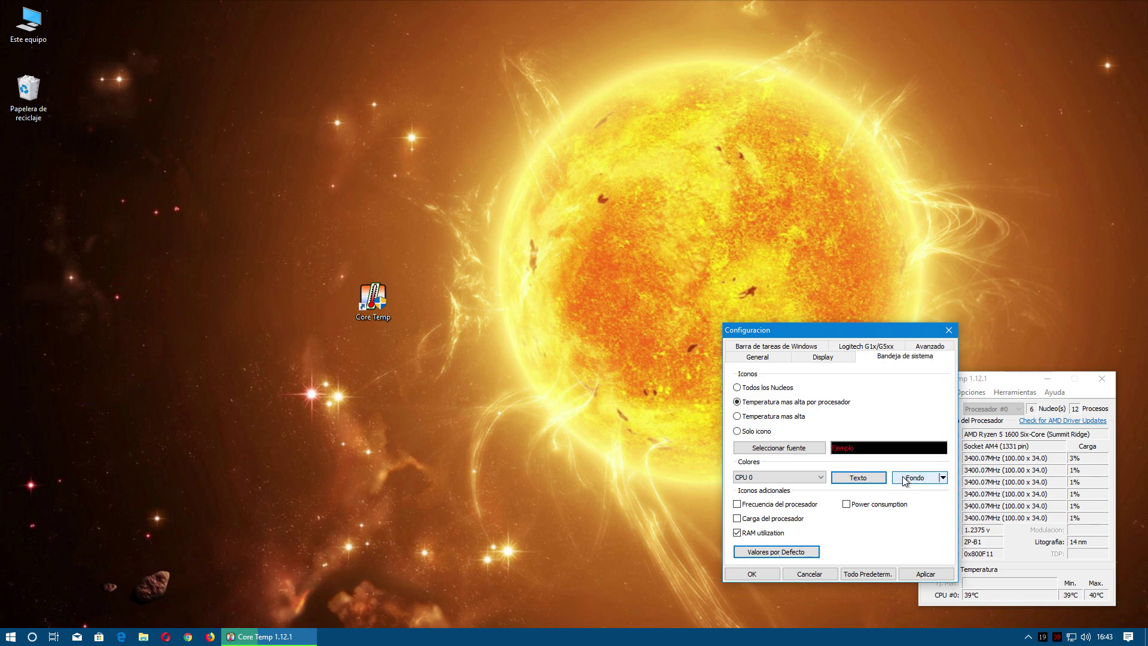
click(943, 479)
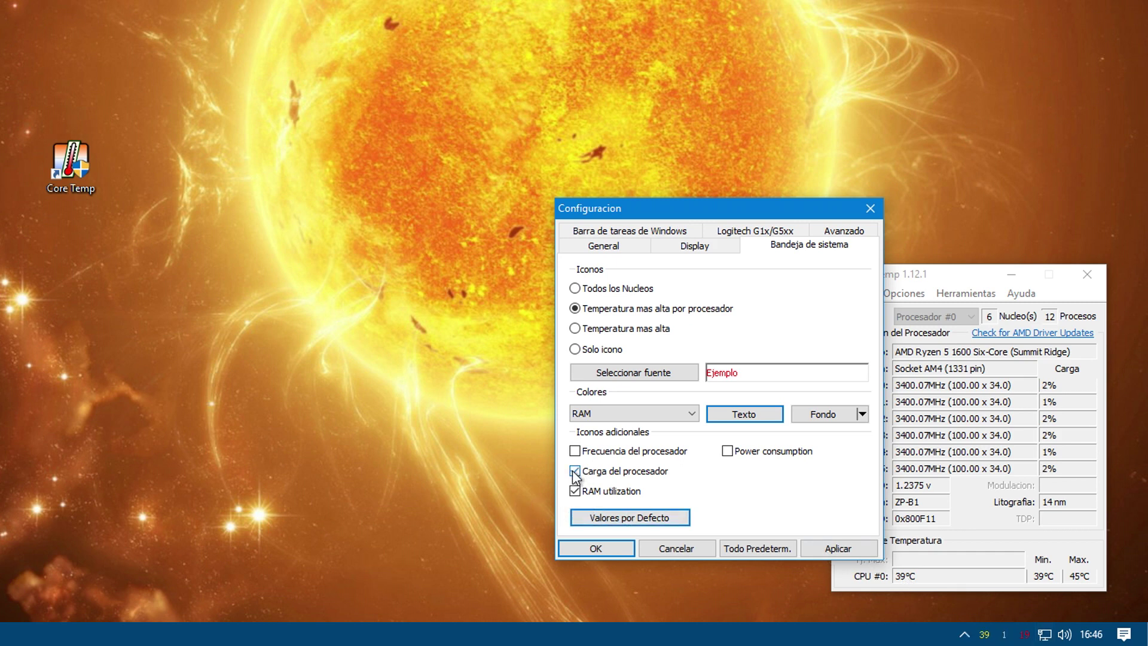
Set the processor load (Carga) text color to blue and move its tray icon after the RAM reading.
mouse_move(998, 639)
click(630, 415)
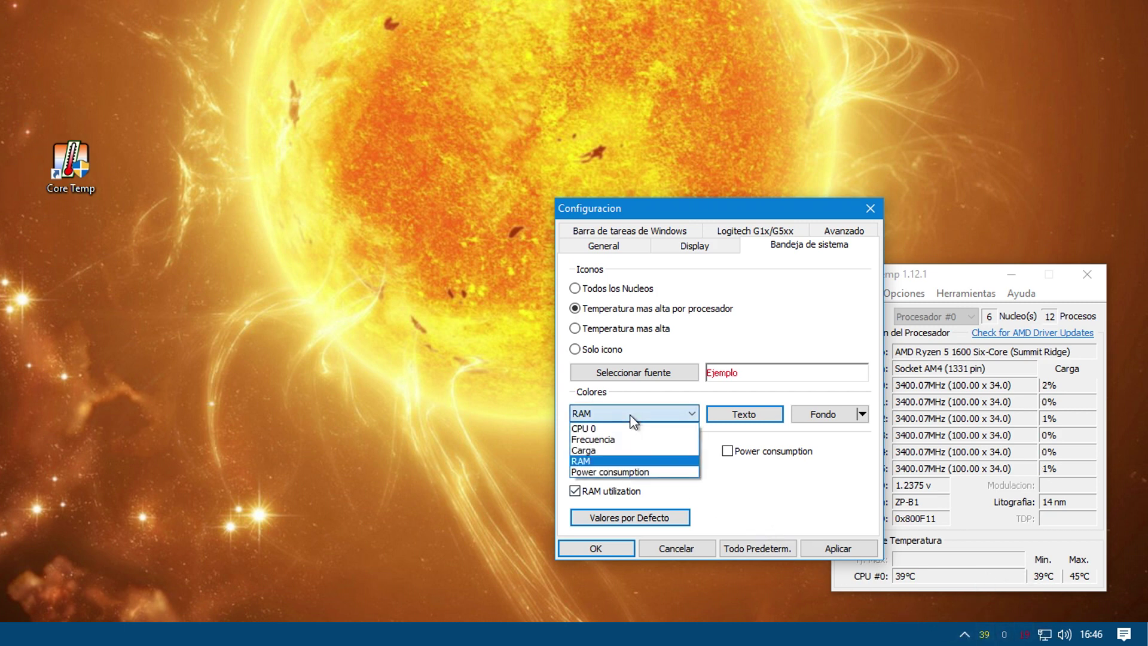
click(605, 450)
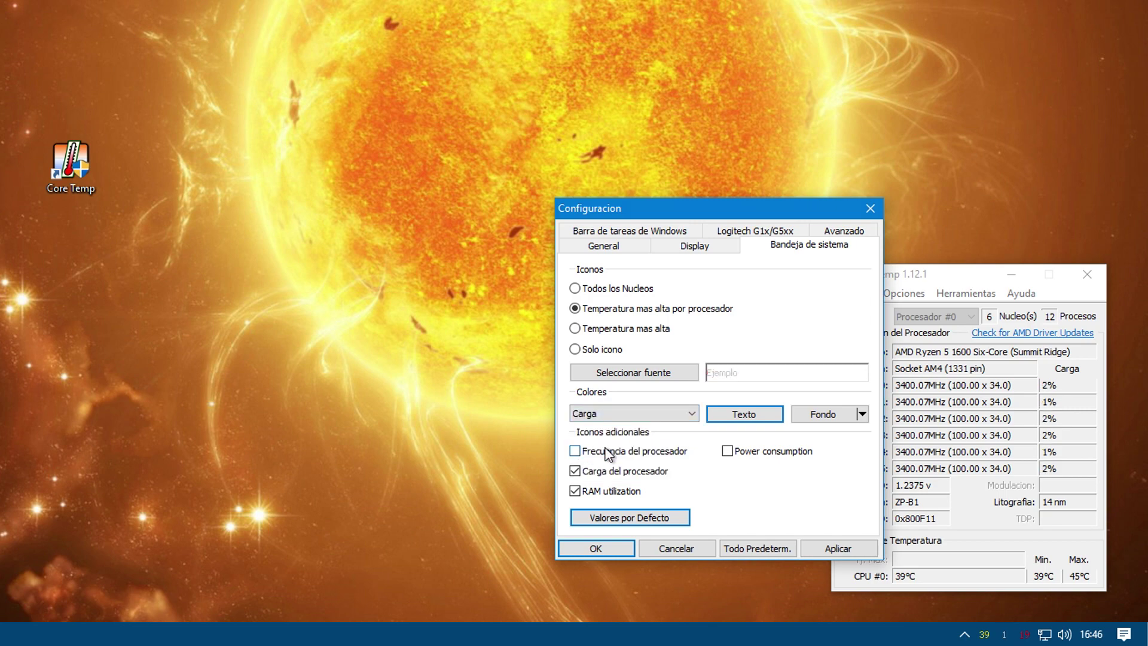
click(752, 421)
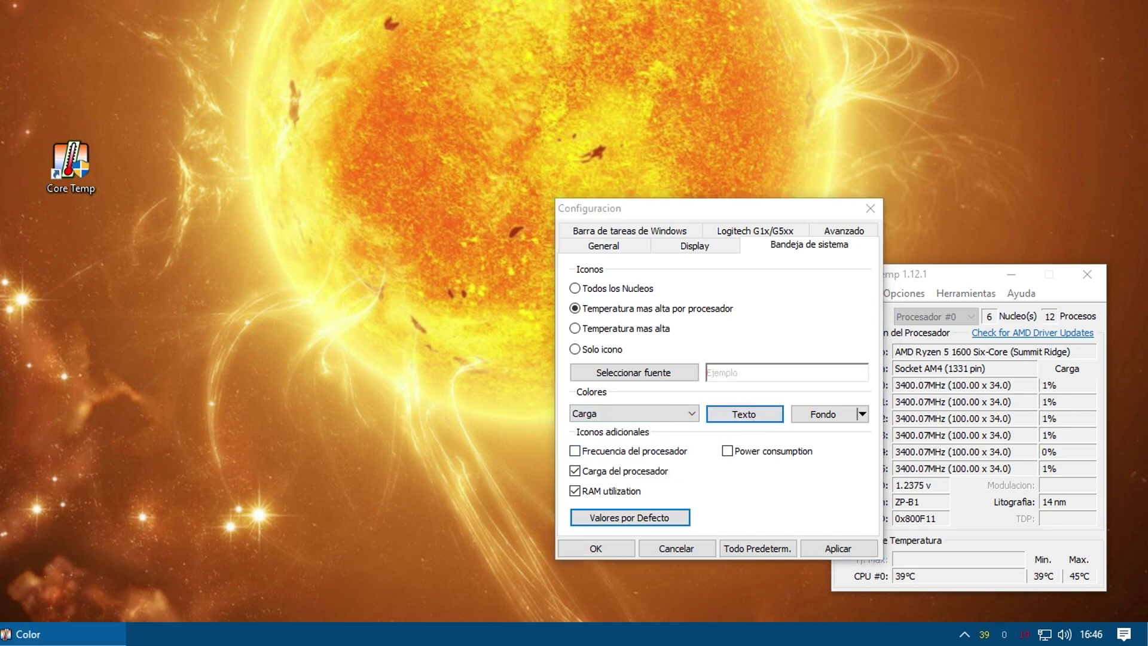
click(1047, 292)
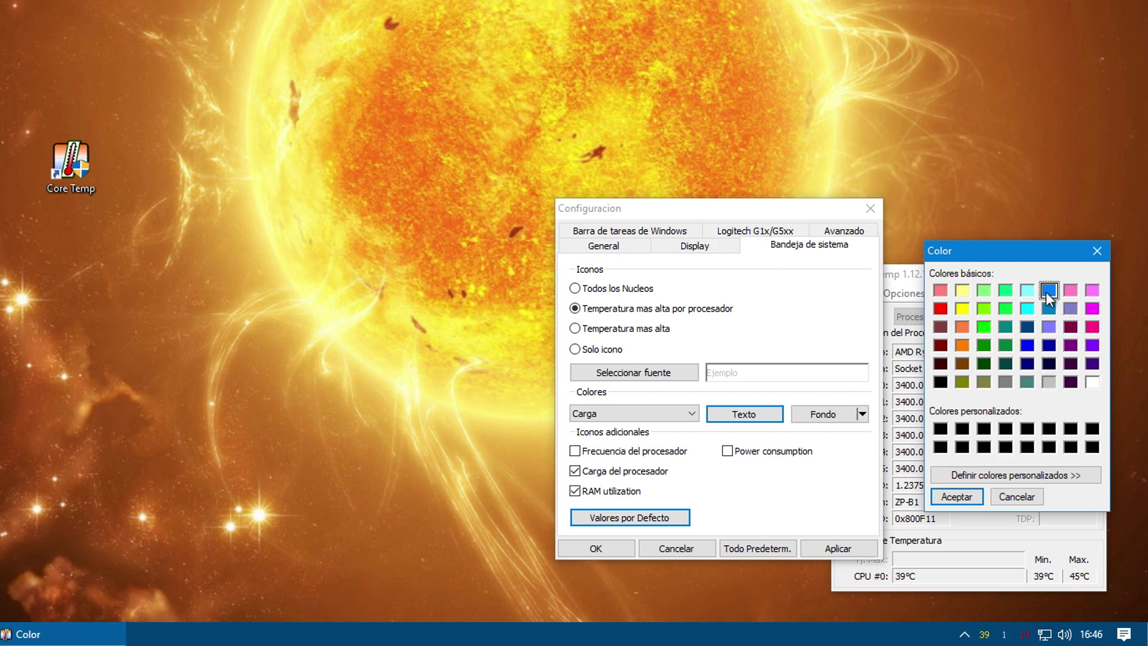
click(972, 501)
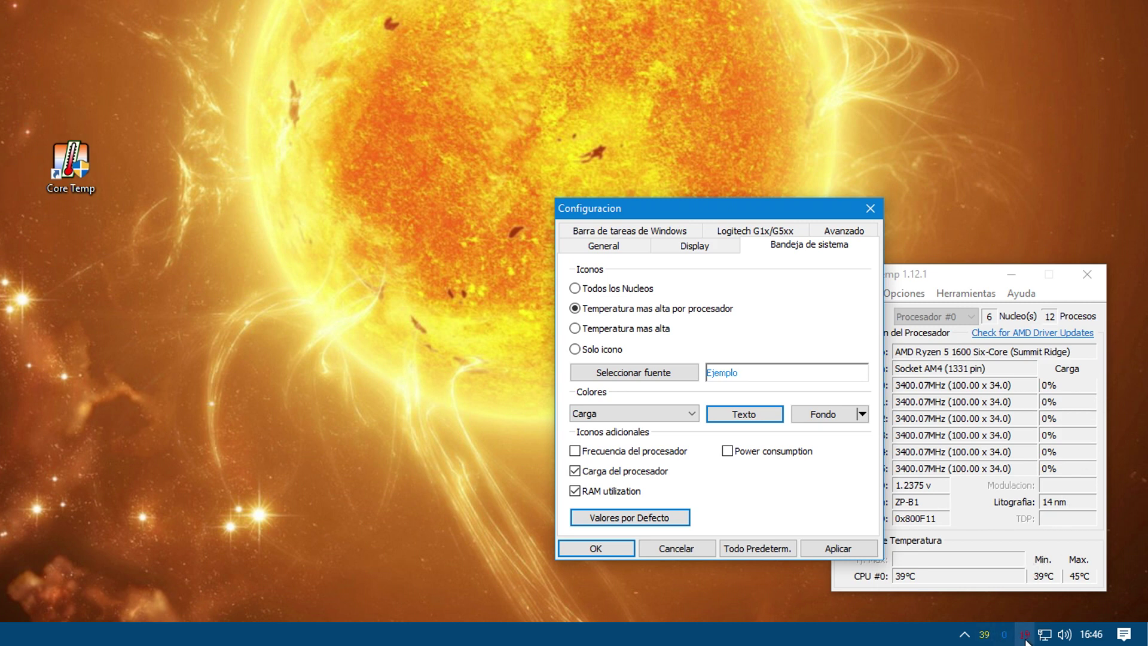
click(1007, 635)
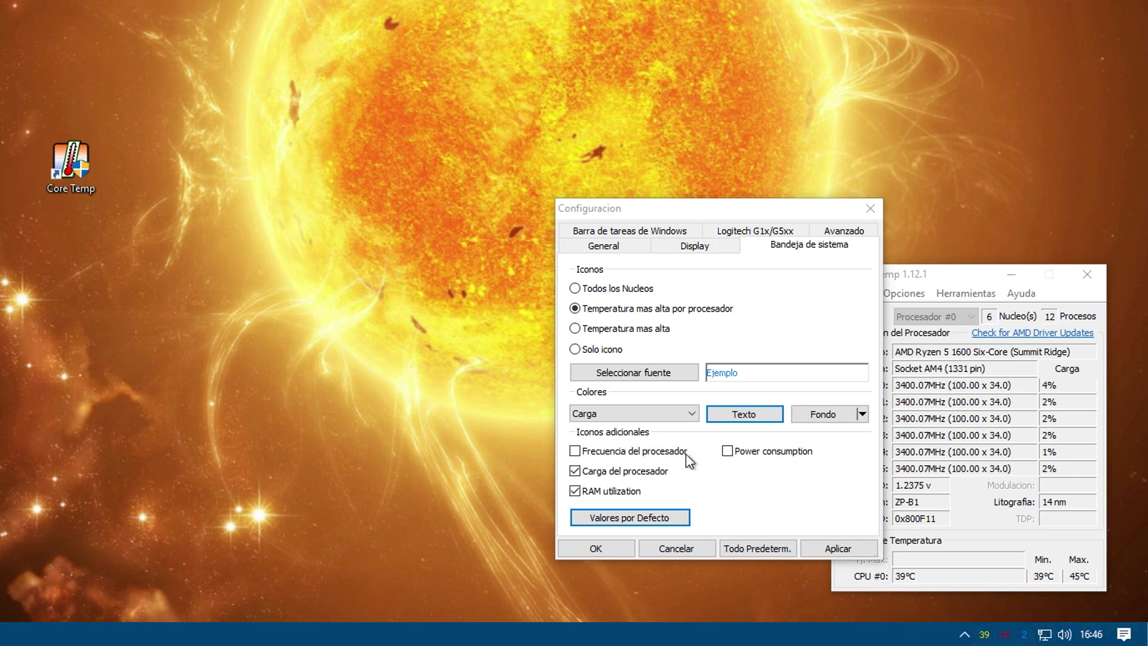
Set the CPU 0 temperature text color to white and disable the processor frequency icon.
click(629, 415)
click(613, 428)
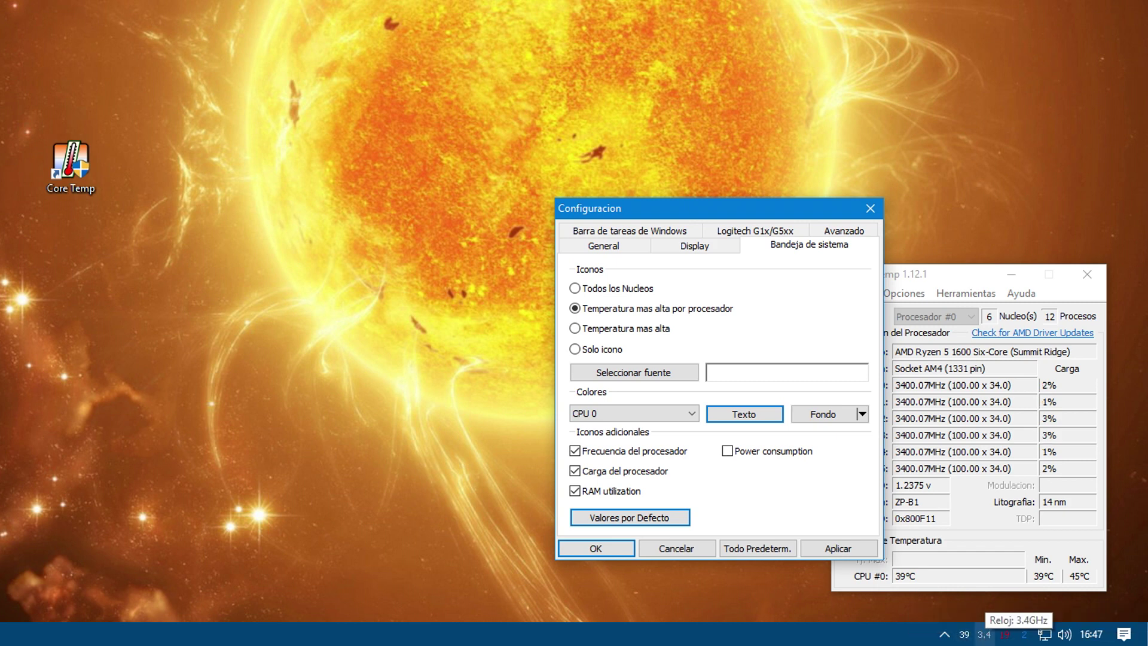
click(575, 453)
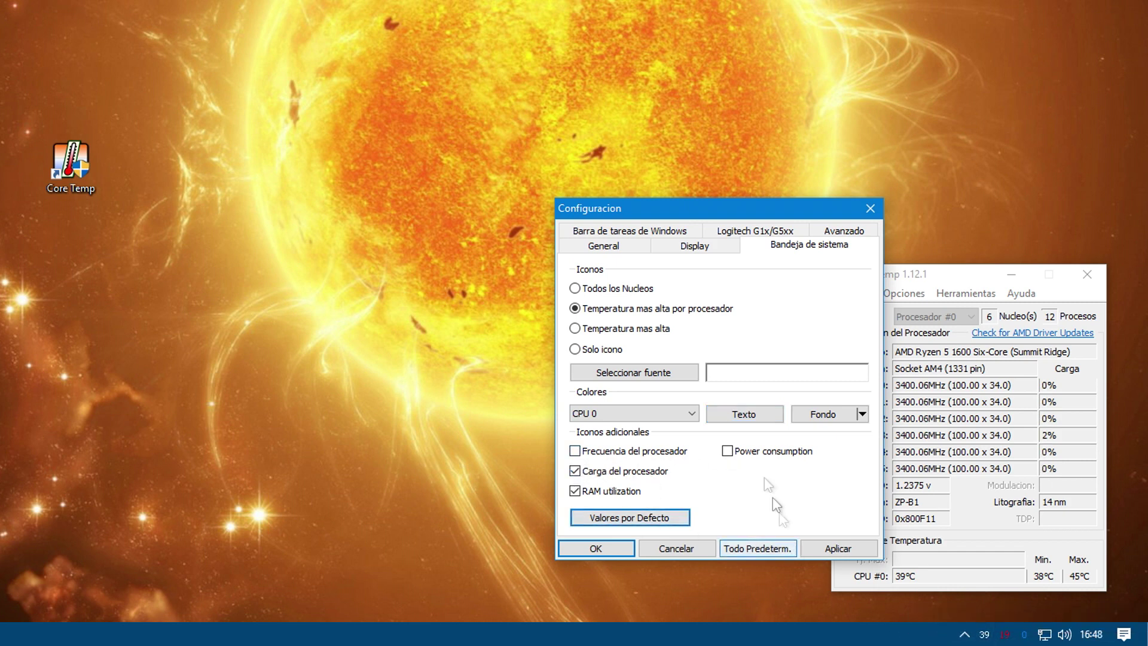
Try showing temperatures in Fahrenheit and switch them back to Celsius in the display settings, applying each change.
click(702, 253)
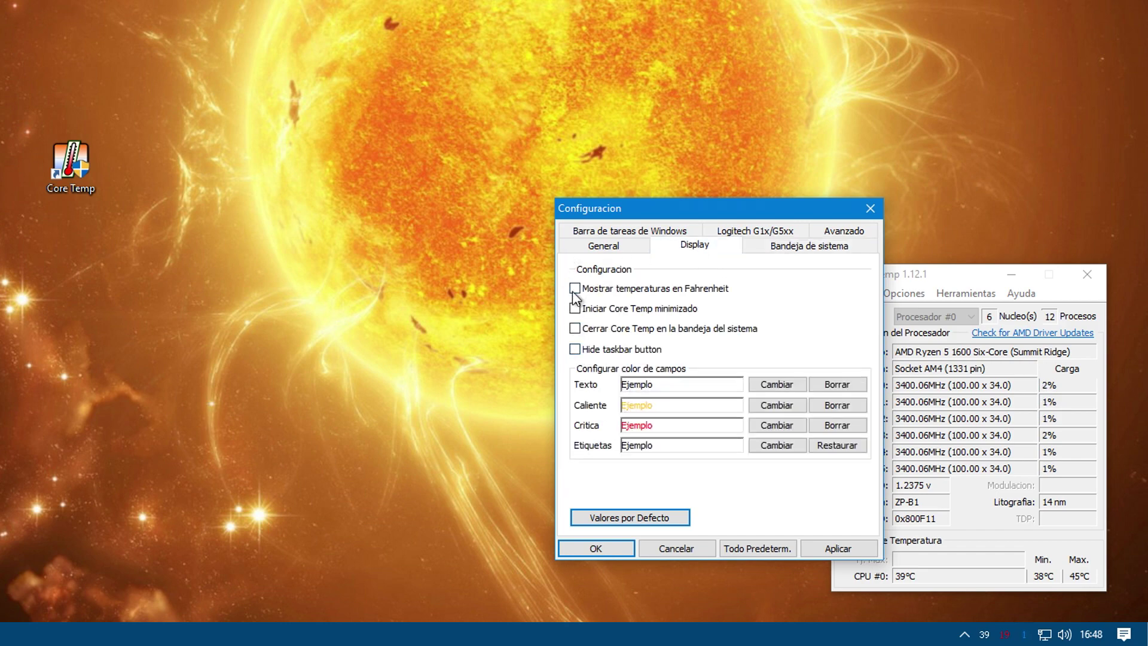
click(855, 550)
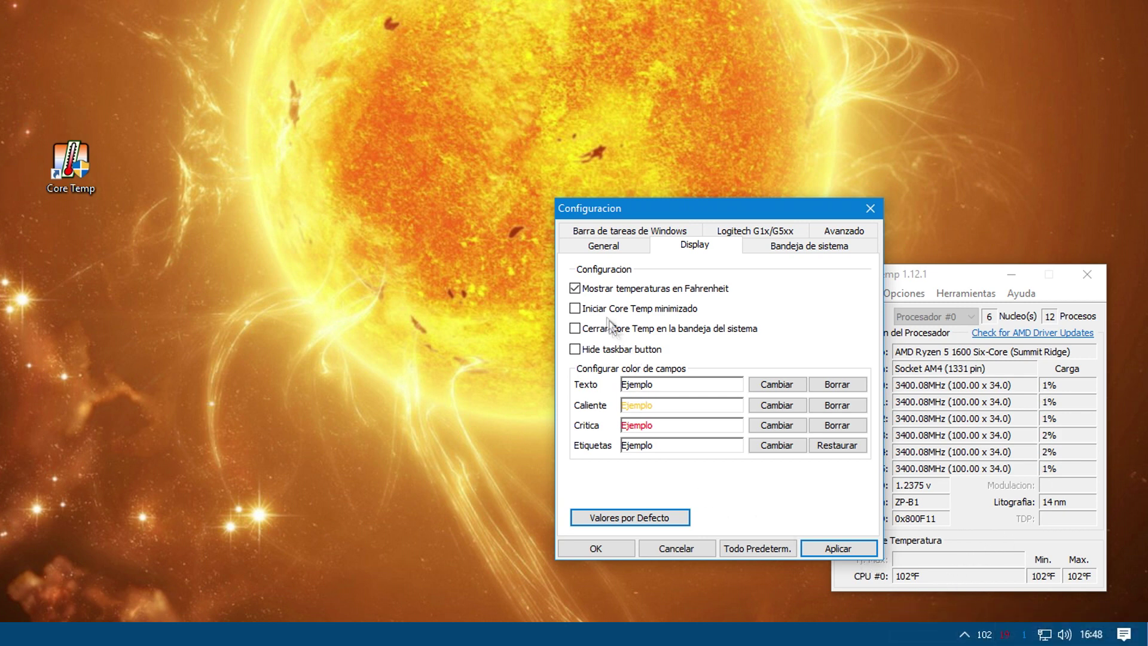
click(577, 288)
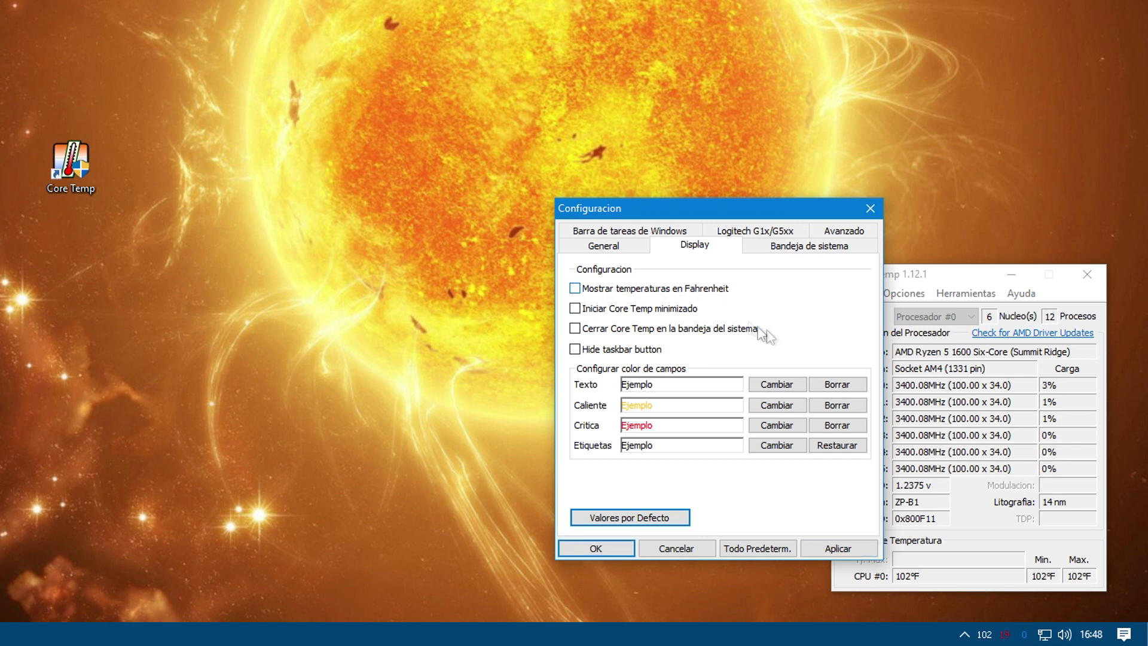
click(838, 548)
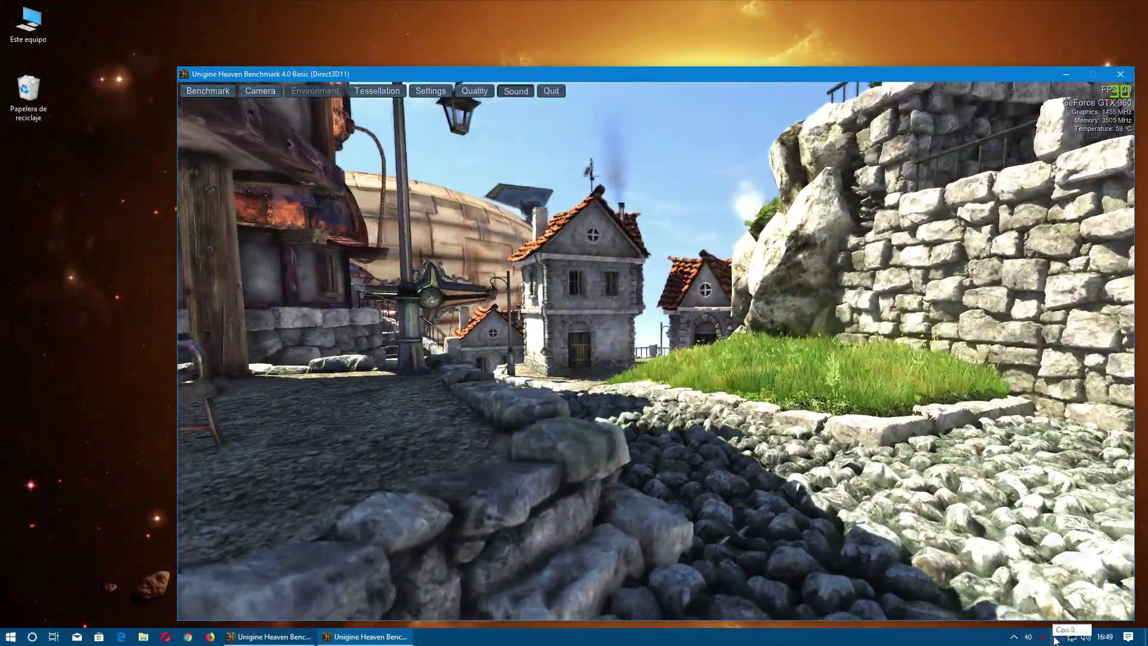
Start a benchmark run in Unigine Heaven and restore Core Temp from the notification area to check the CPU temperature and load.
mouse_move(1060, 641)
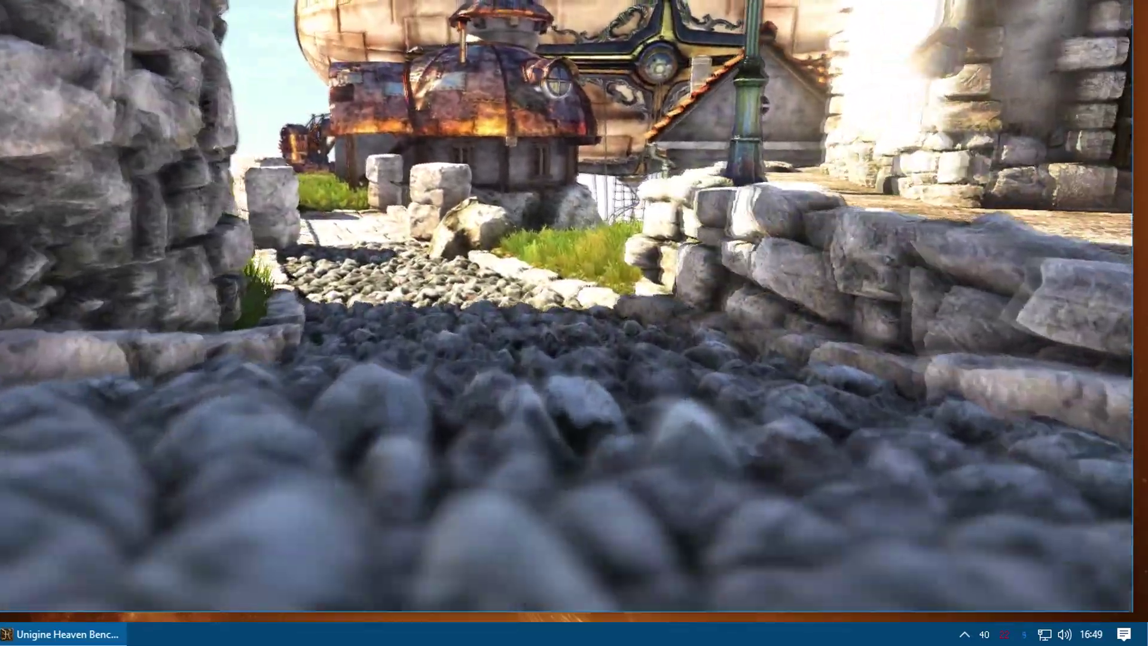
click(207, 91)
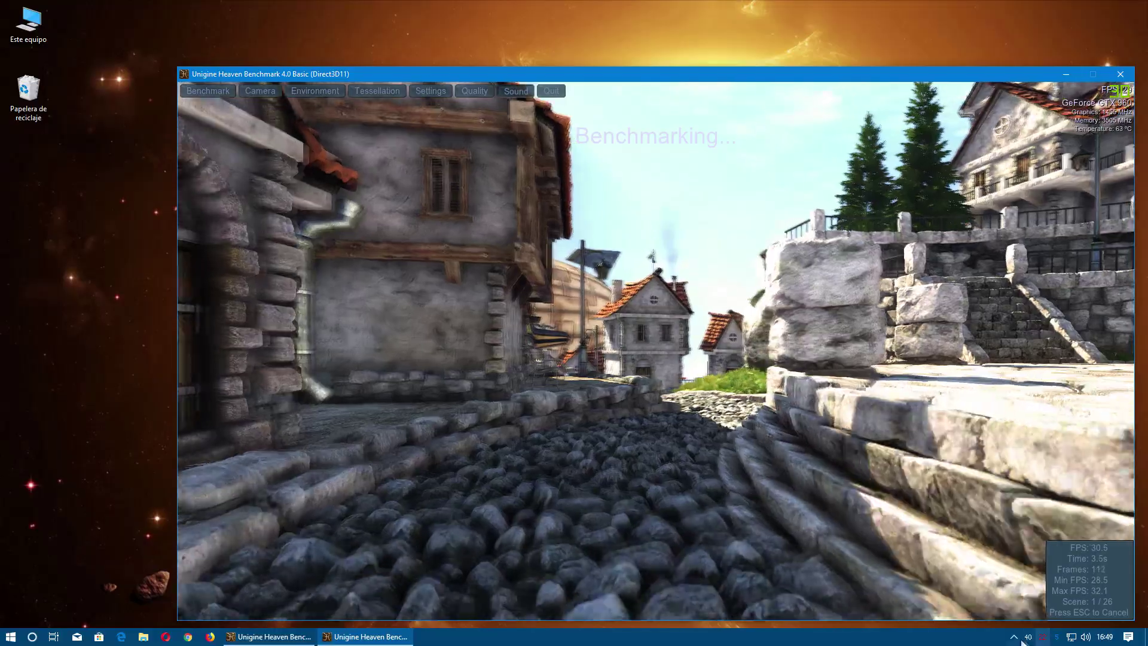
mouse_move(1044, 643)
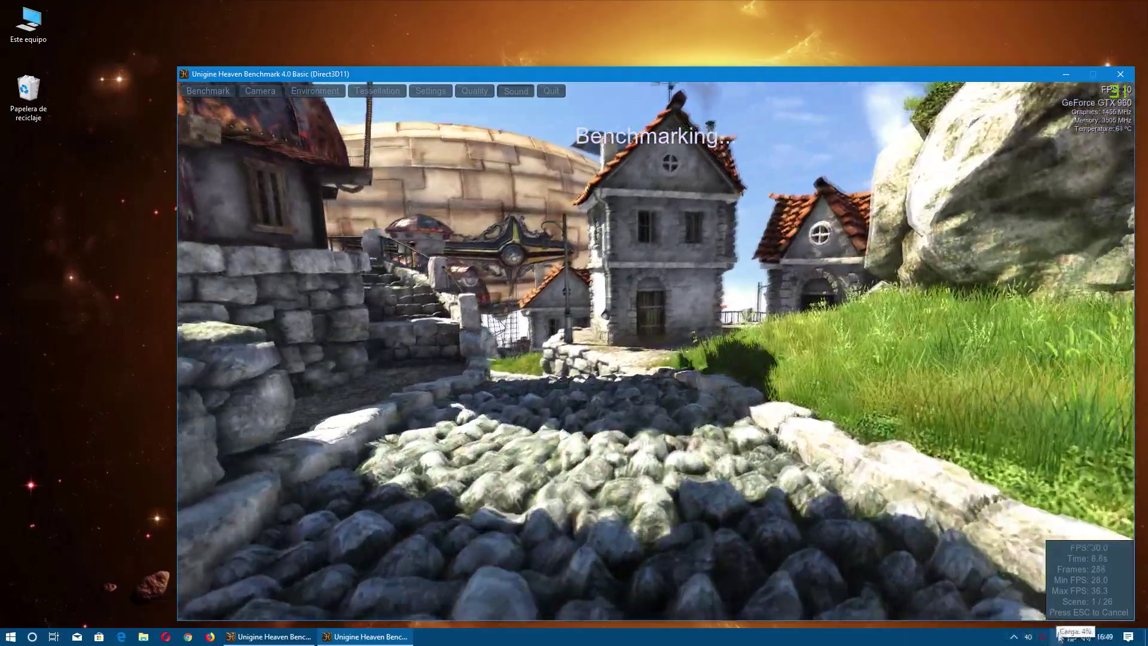
double_click(1028, 637)
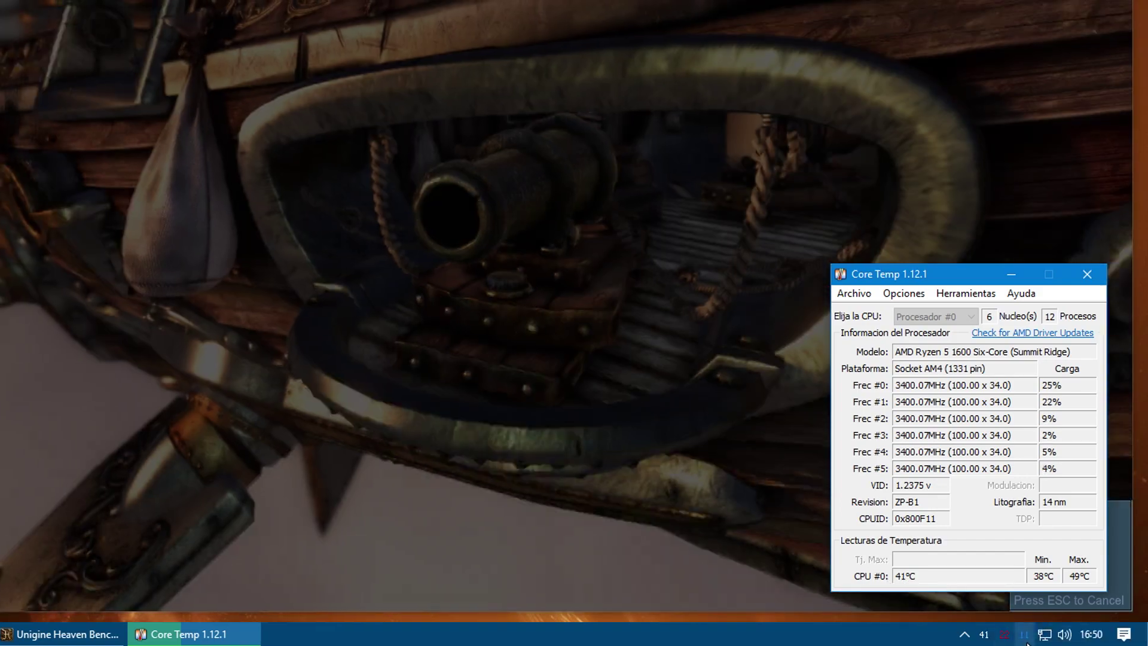
mouse_move(1027, 641)
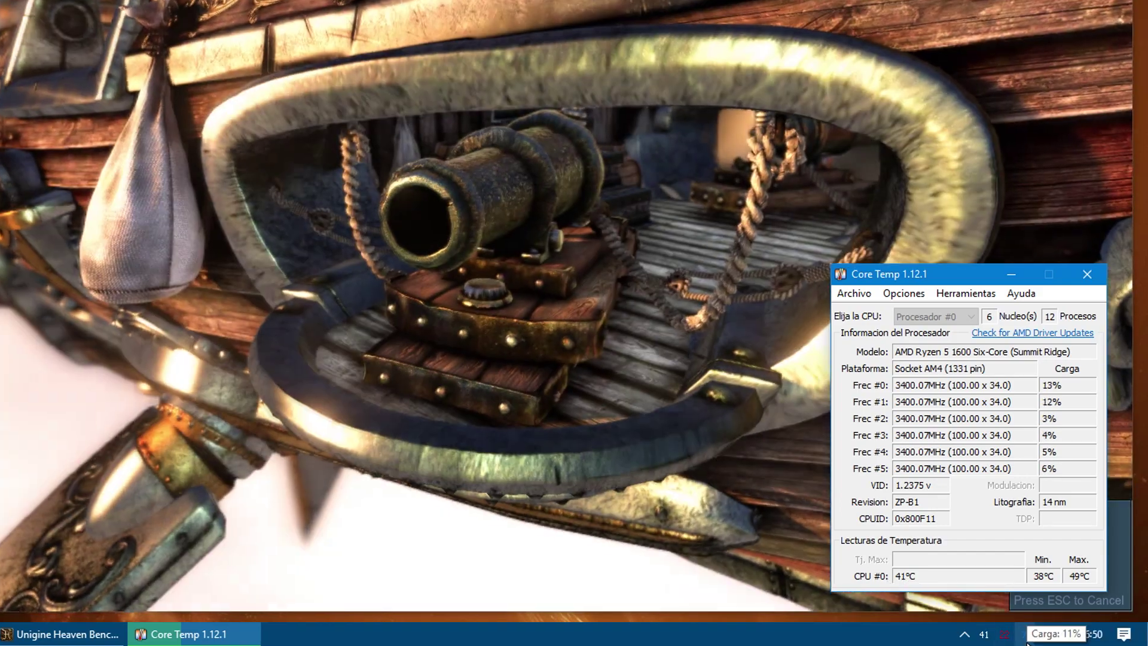